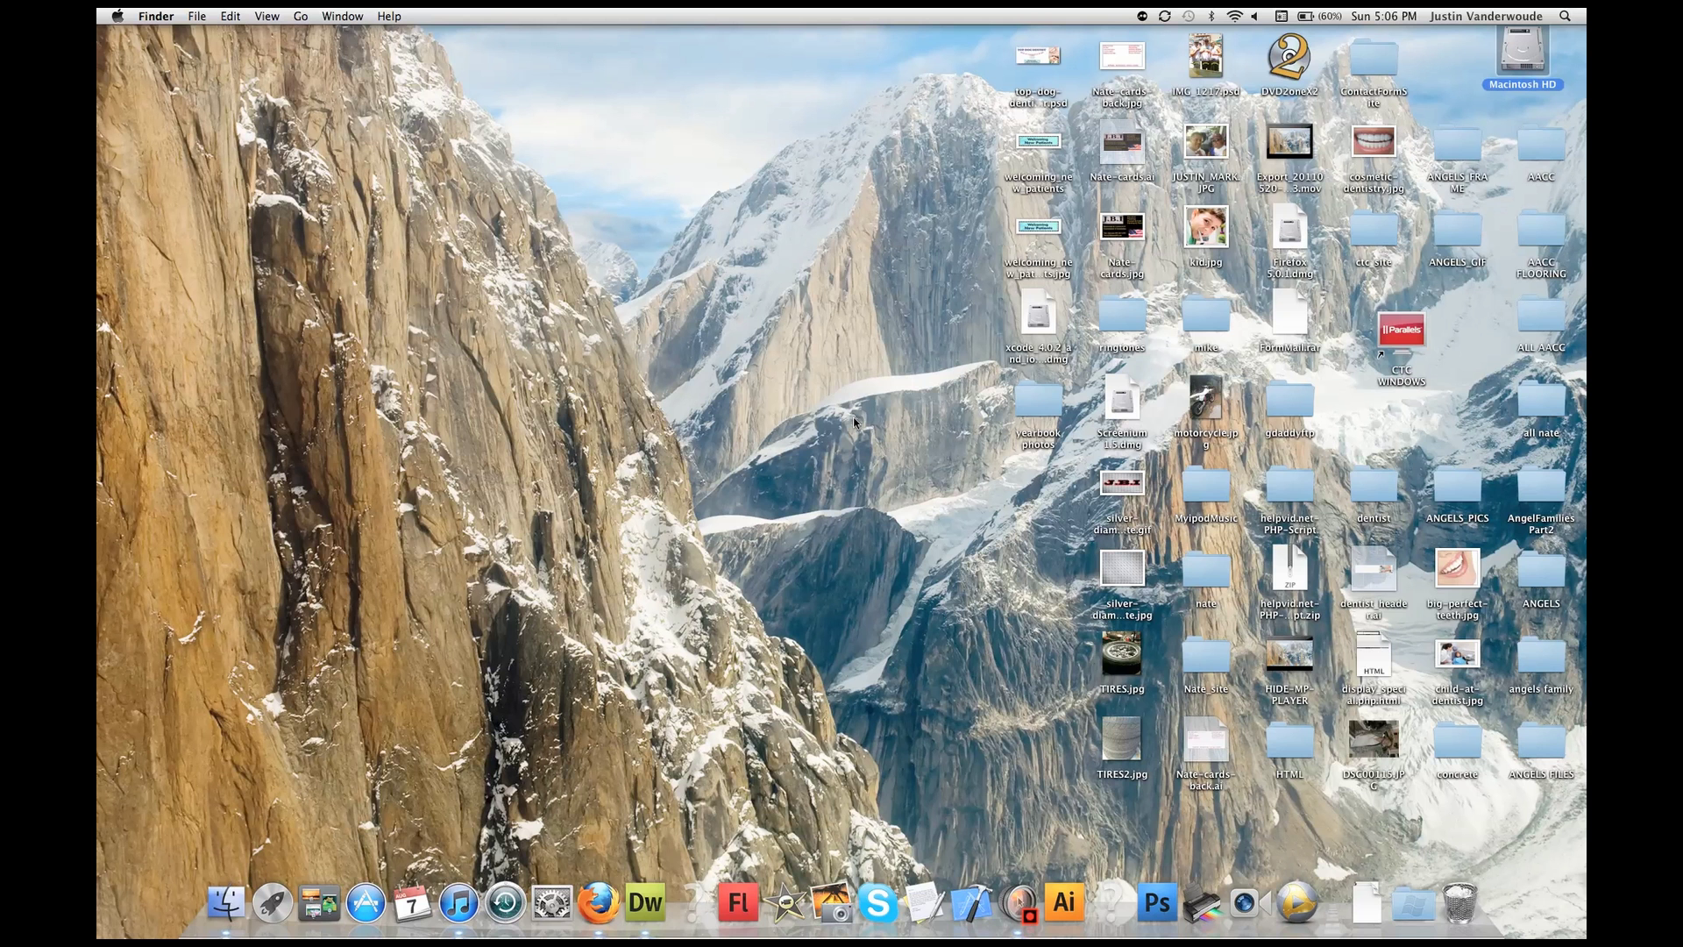
Show all desktops side by side in Mission Control with F3.
{"action": "key", "text": "F3"}
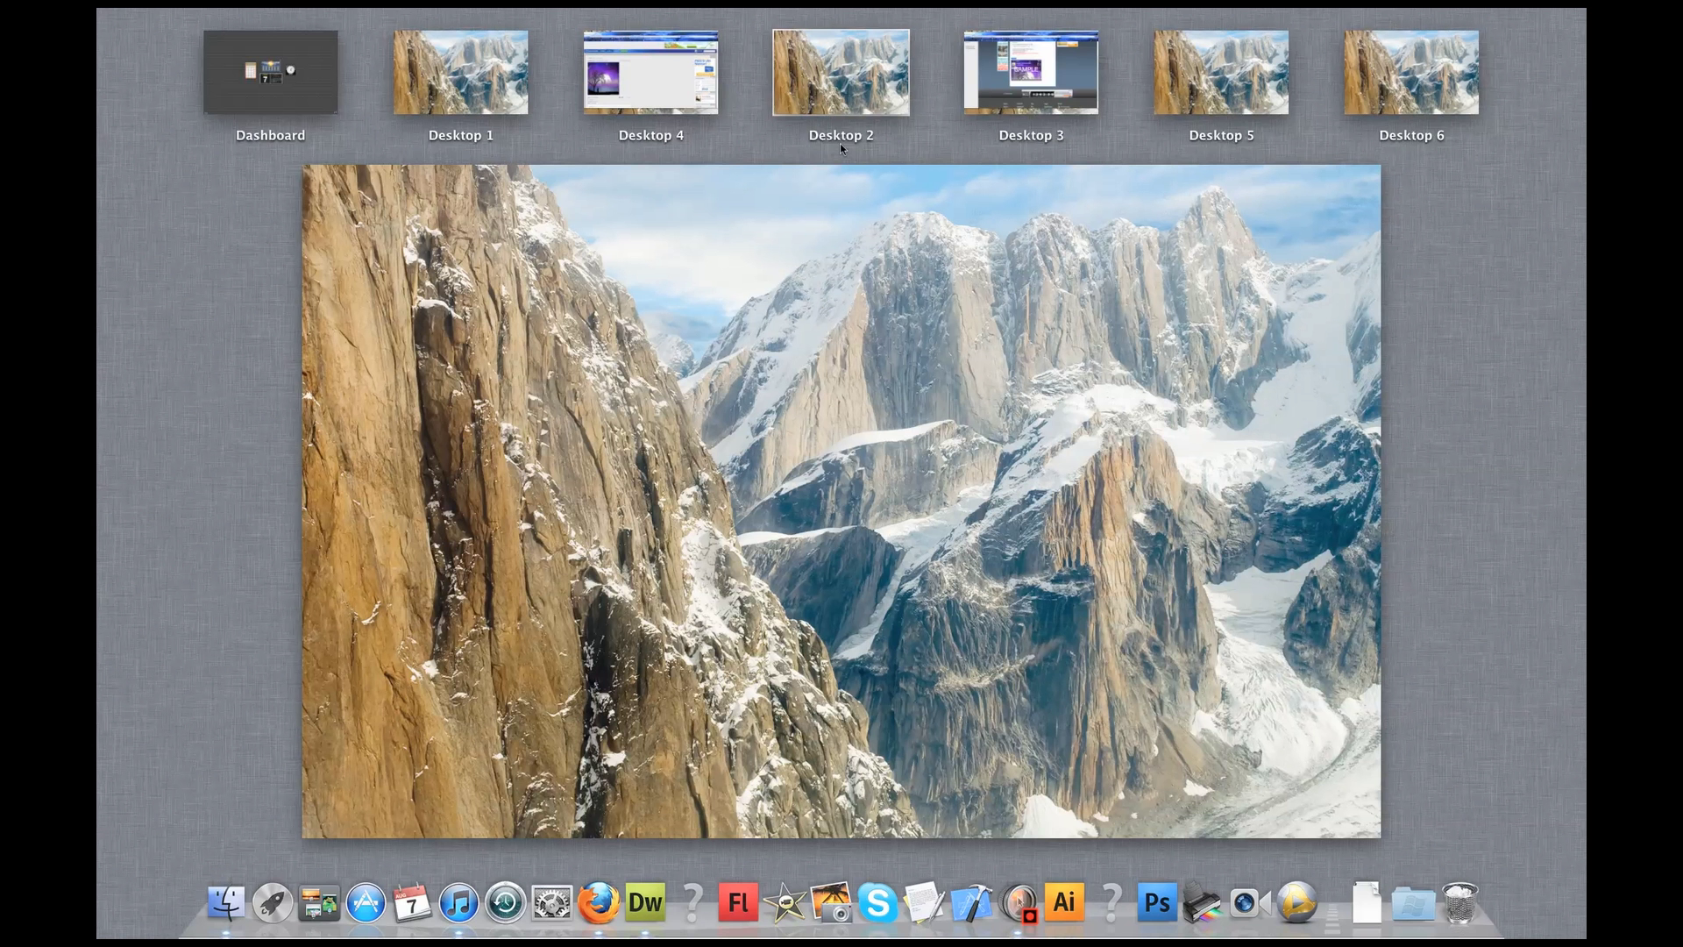
On the Firefox desktop, reopen the playlist's Player Configuration fresh, with Custom Skin at No.
{"action": "left_click", "coordinate": [977, 70]}
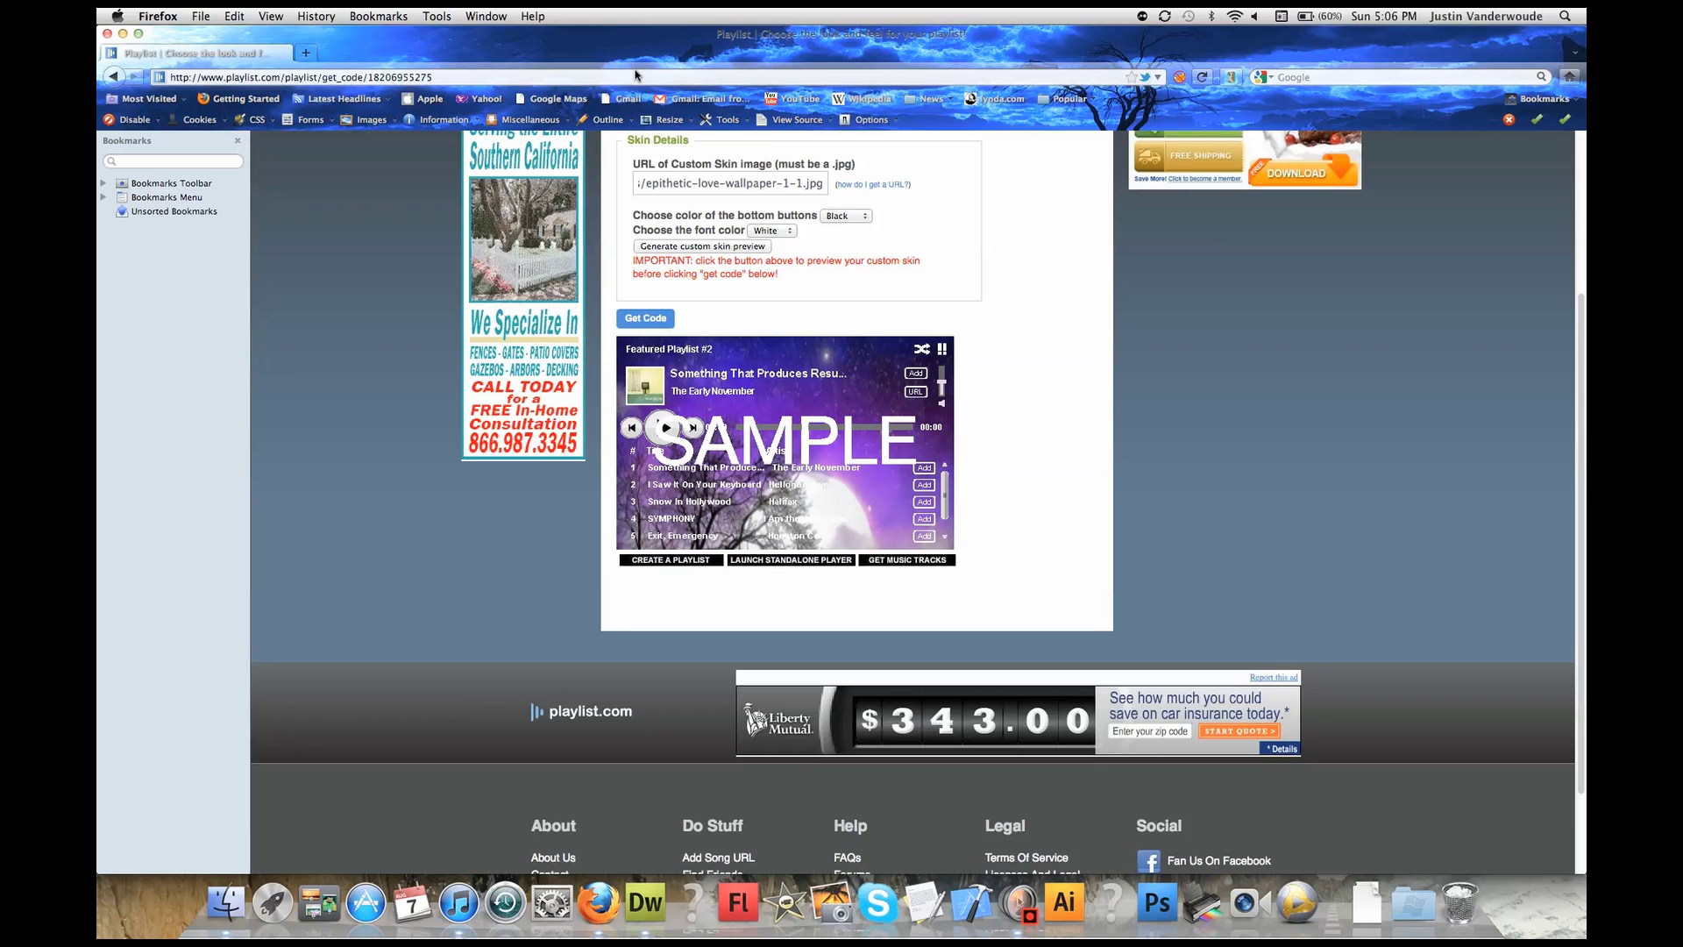
{"action": "key", "text": "super+r"}
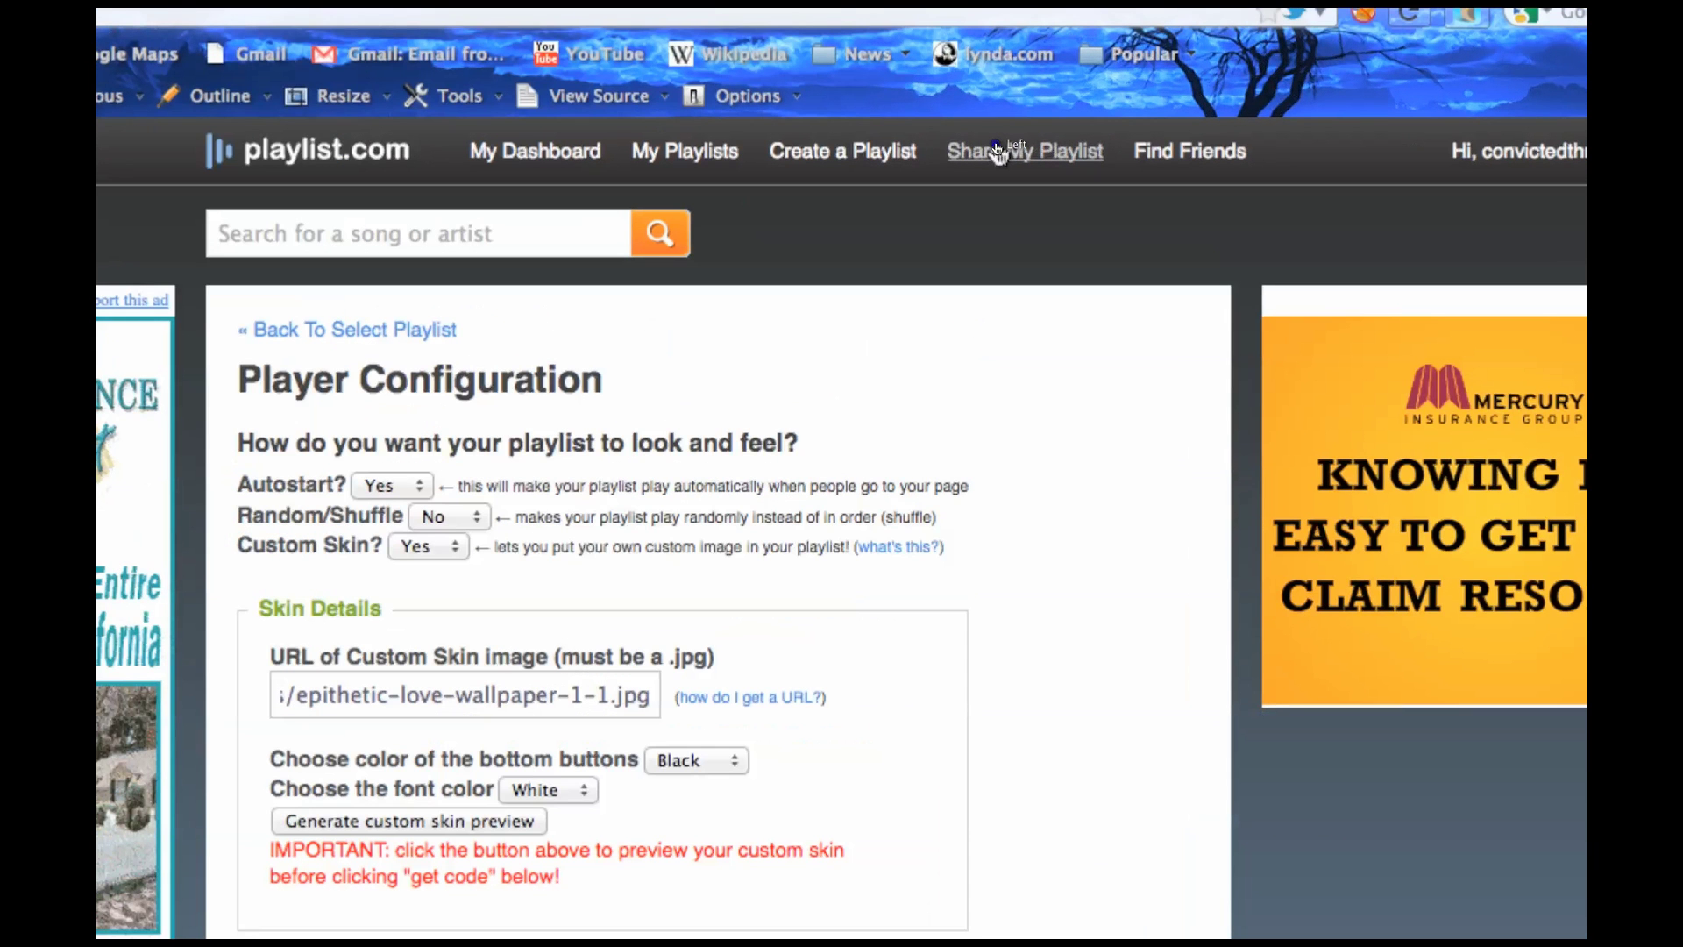
{"action": "left_click", "coordinate": [998, 150]}
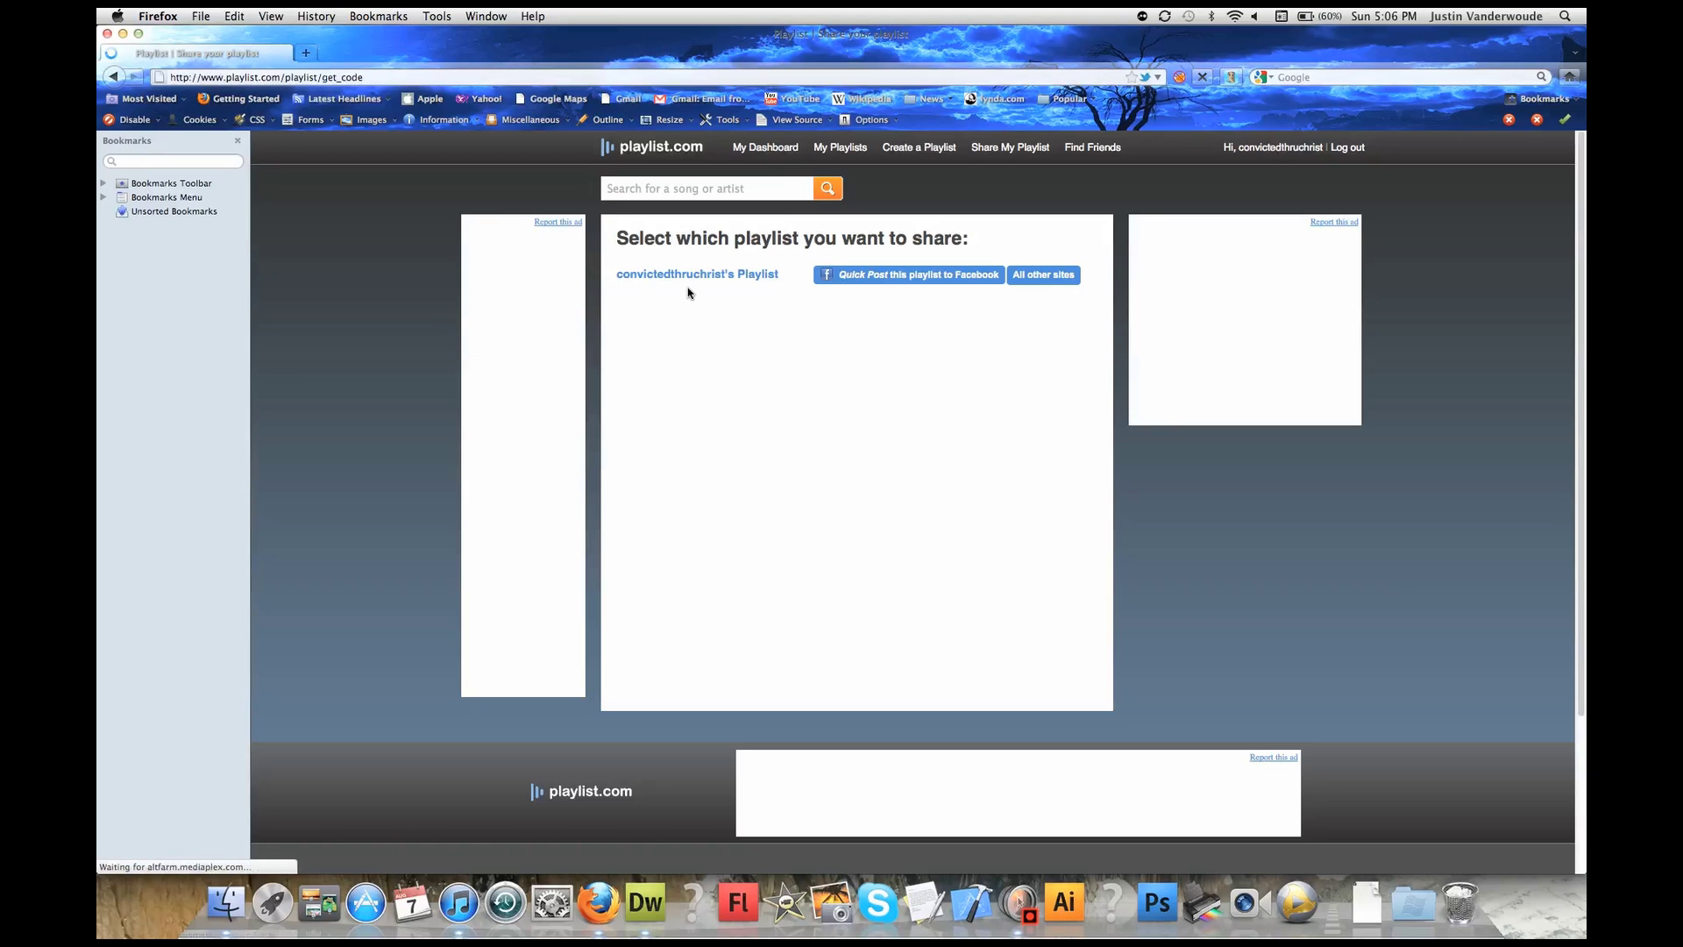
{"action": "left_click", "coordinate": [685, 276]}
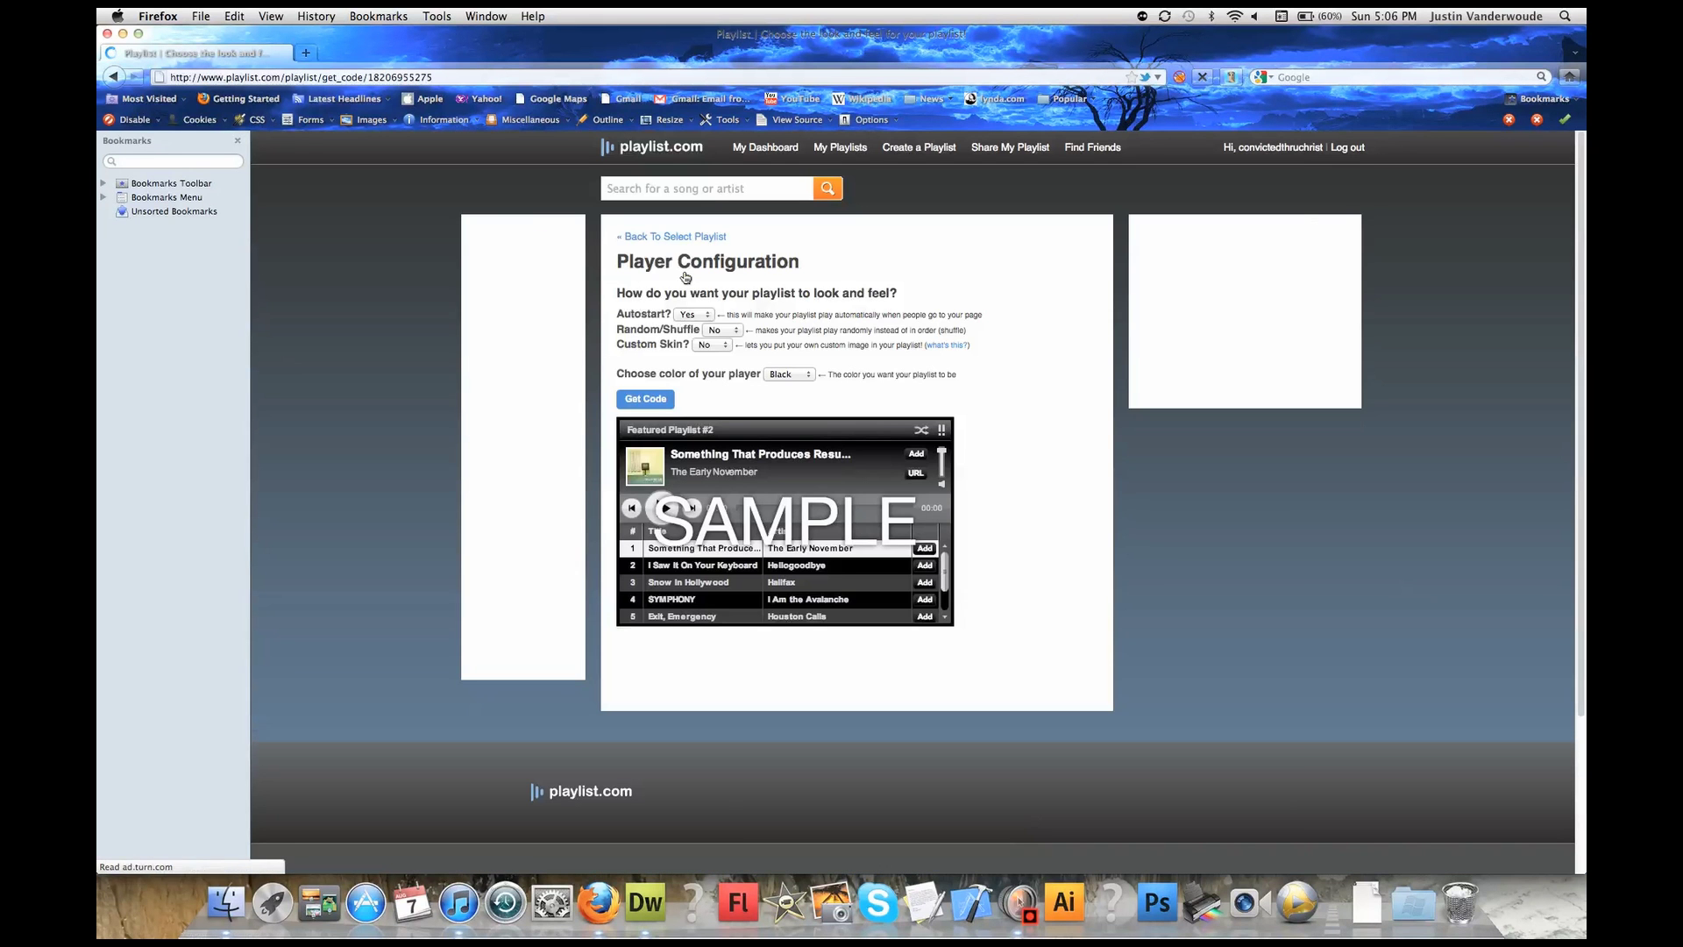
{"action": "left_click_drag", "start_coordinate": [683, 271], "coordinate": [661, 321]}
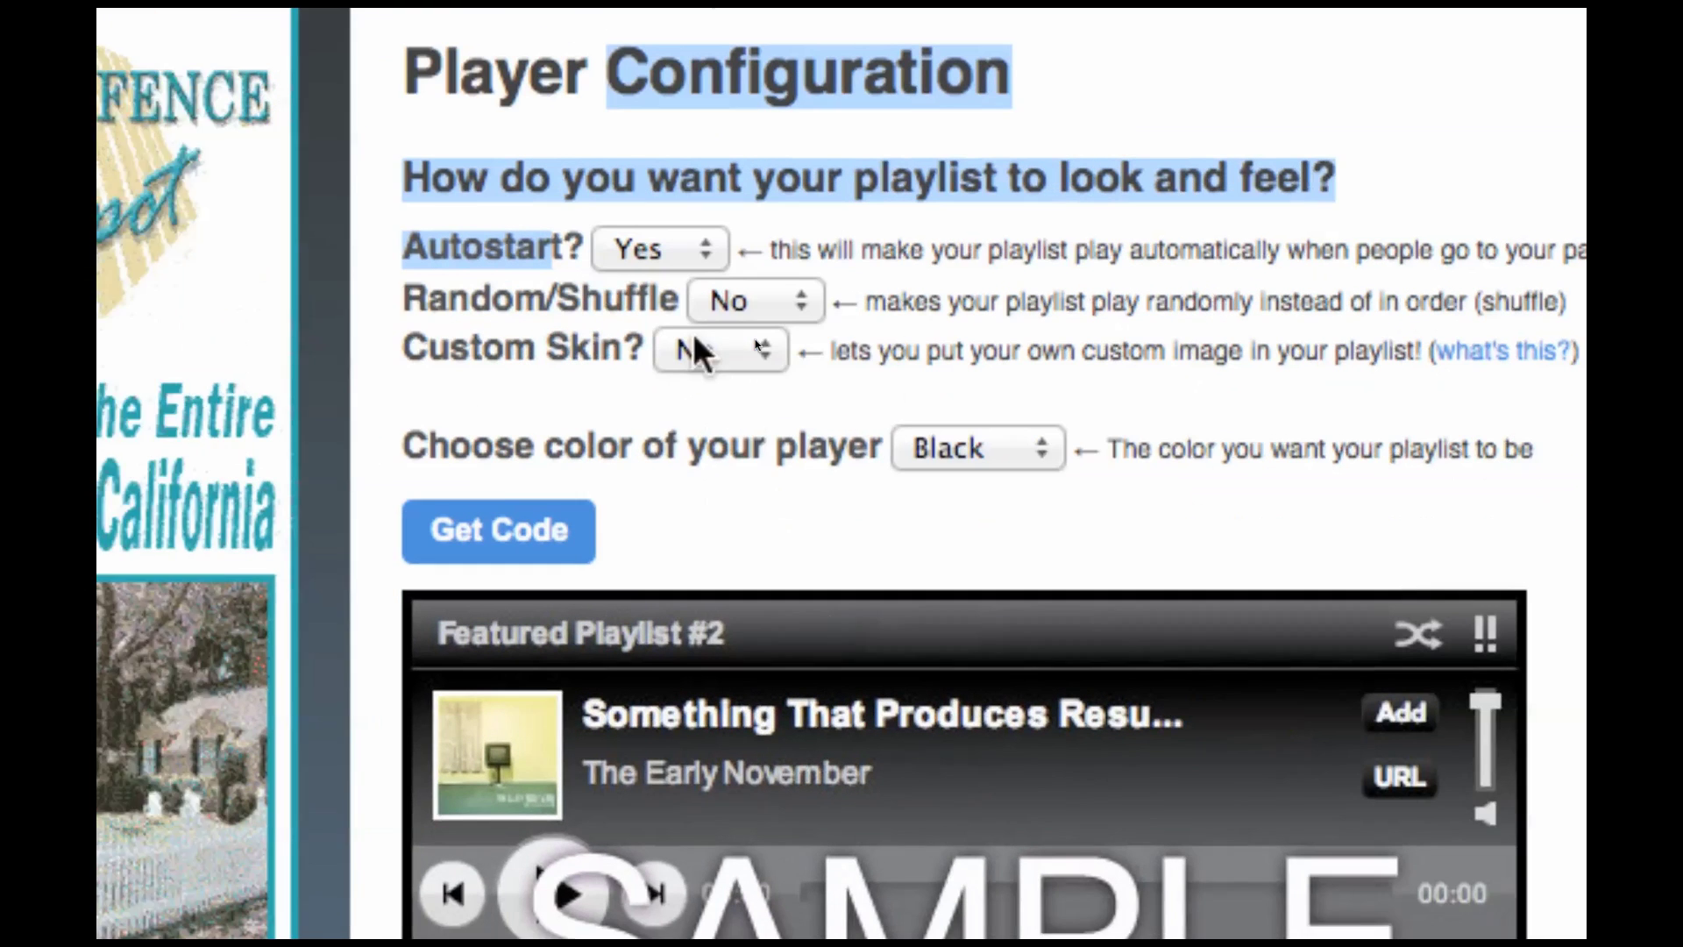
{"action": "left_click", "coordinate": [768, 351]}
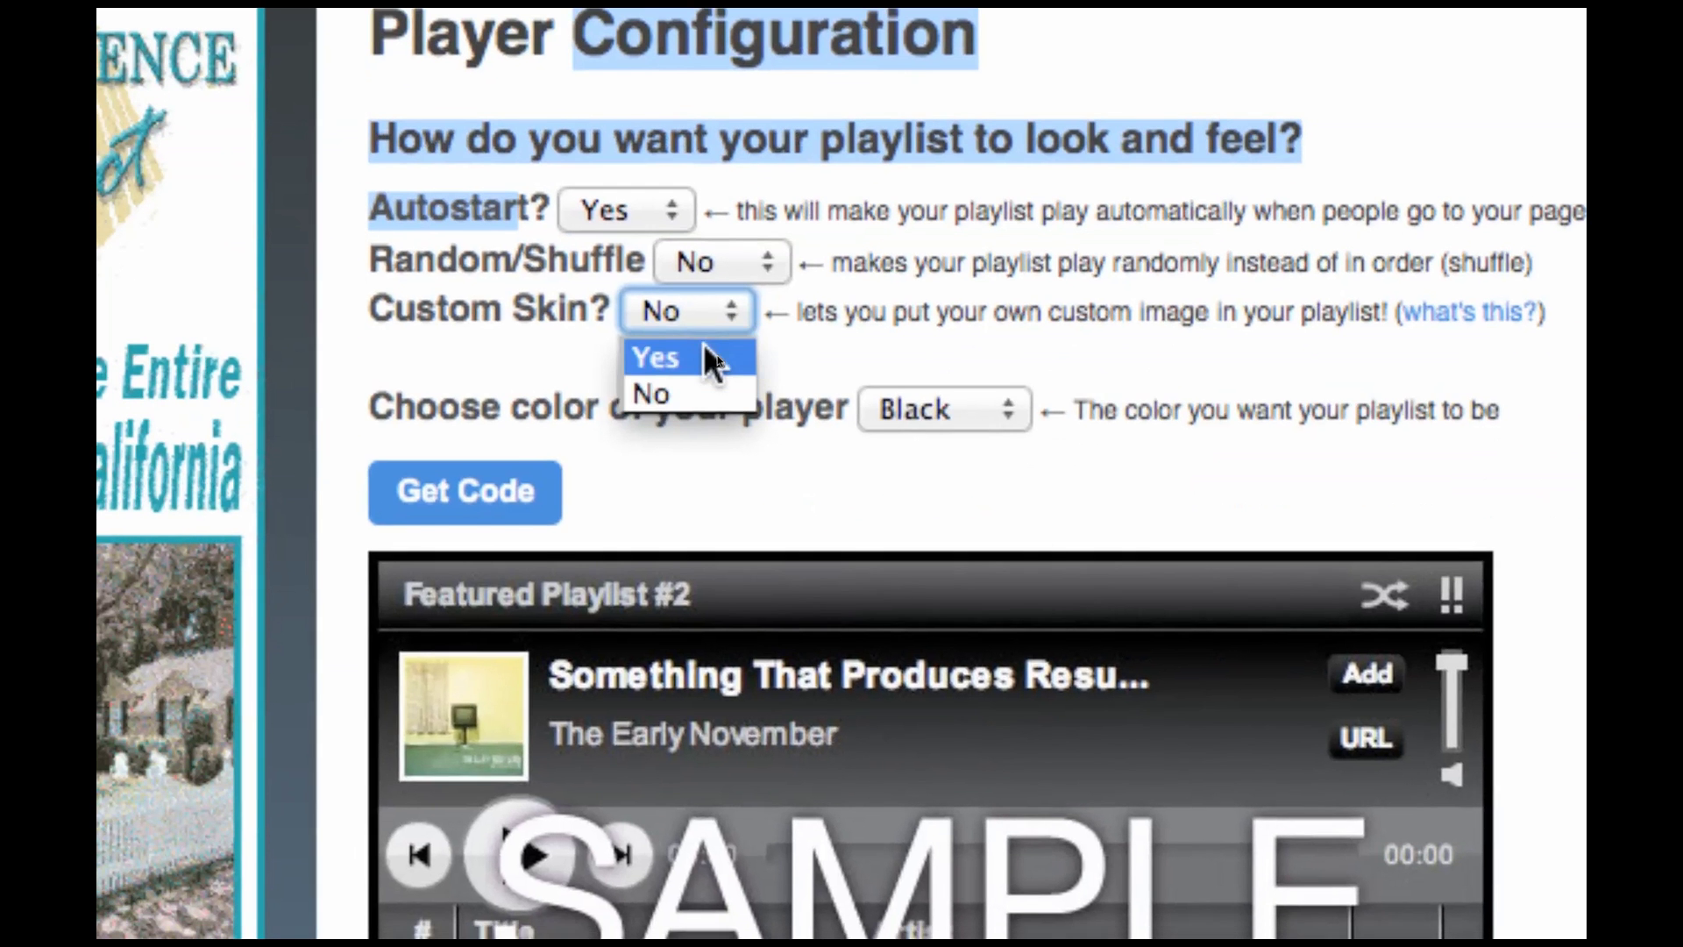
{"action": "left_click", "coordinate": [693, 379]}
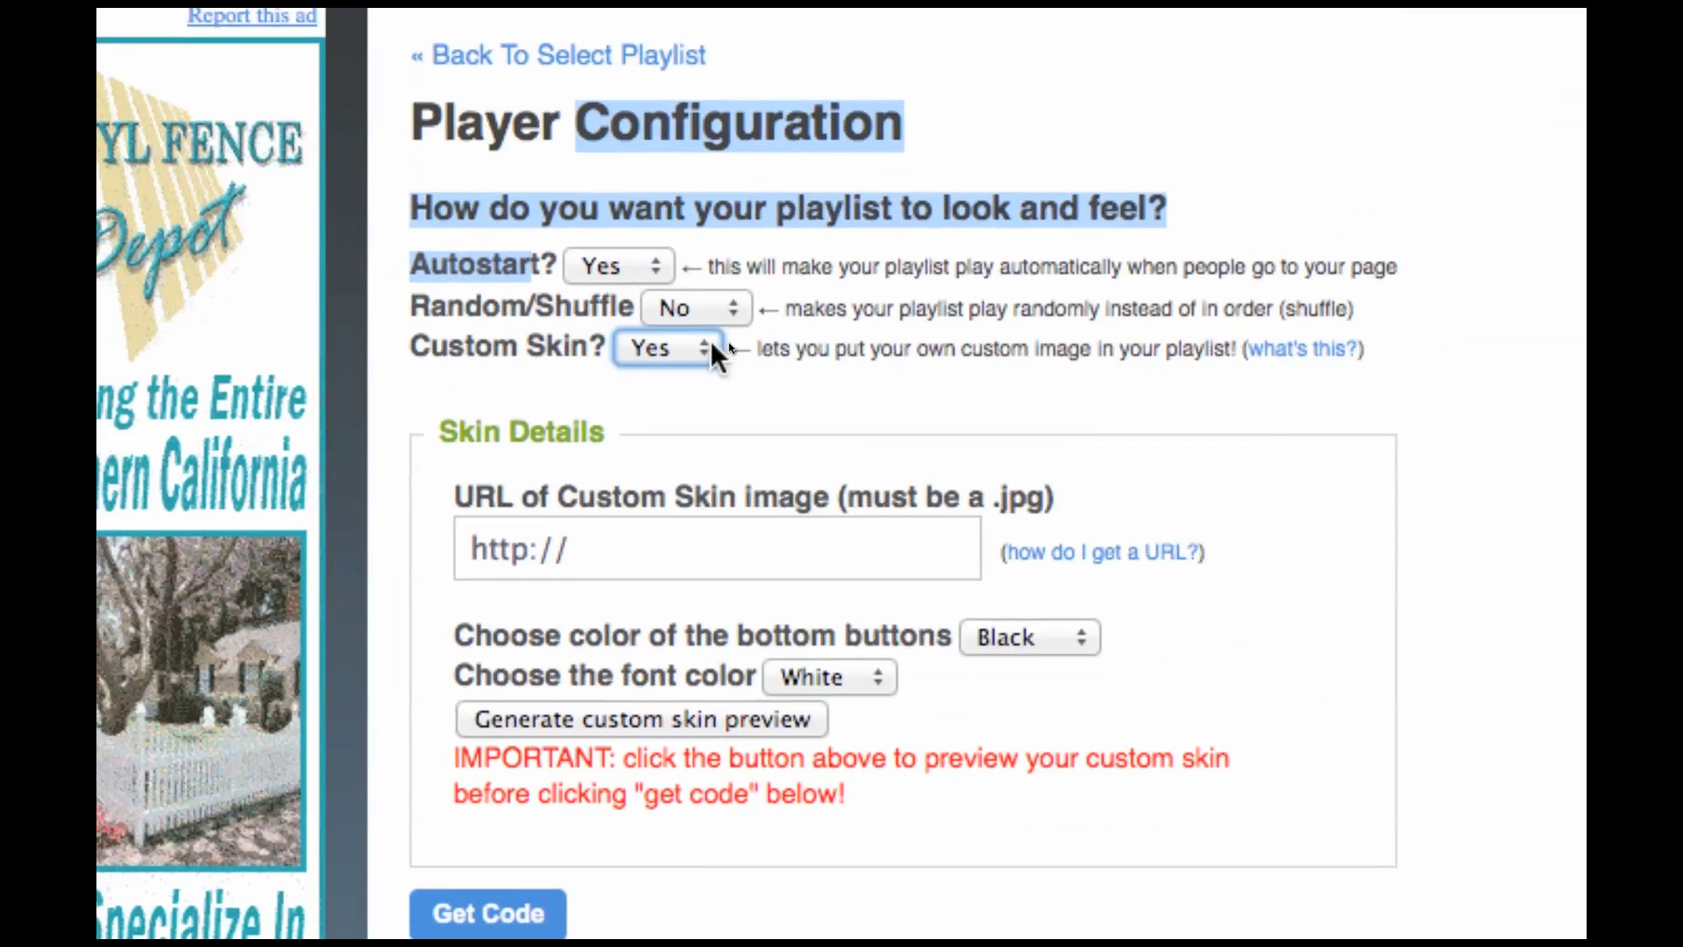
{"action": "left_click", "coordinate": [710, 348]}
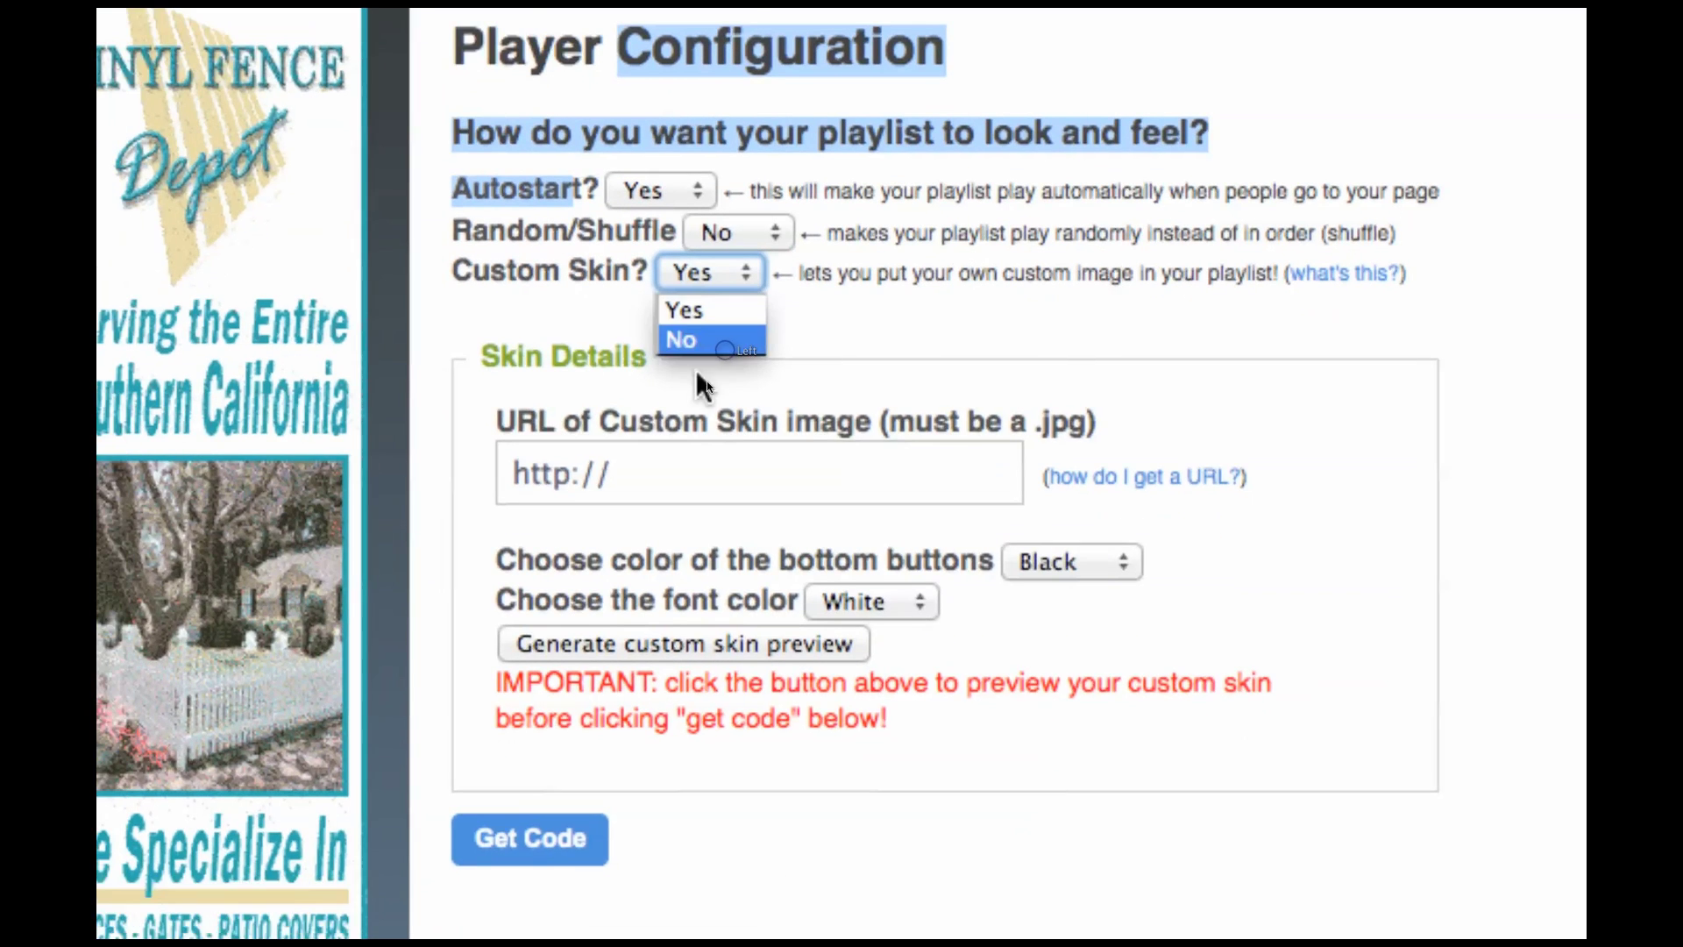
{"action": "left_click", "coordinate": [696, 364]}
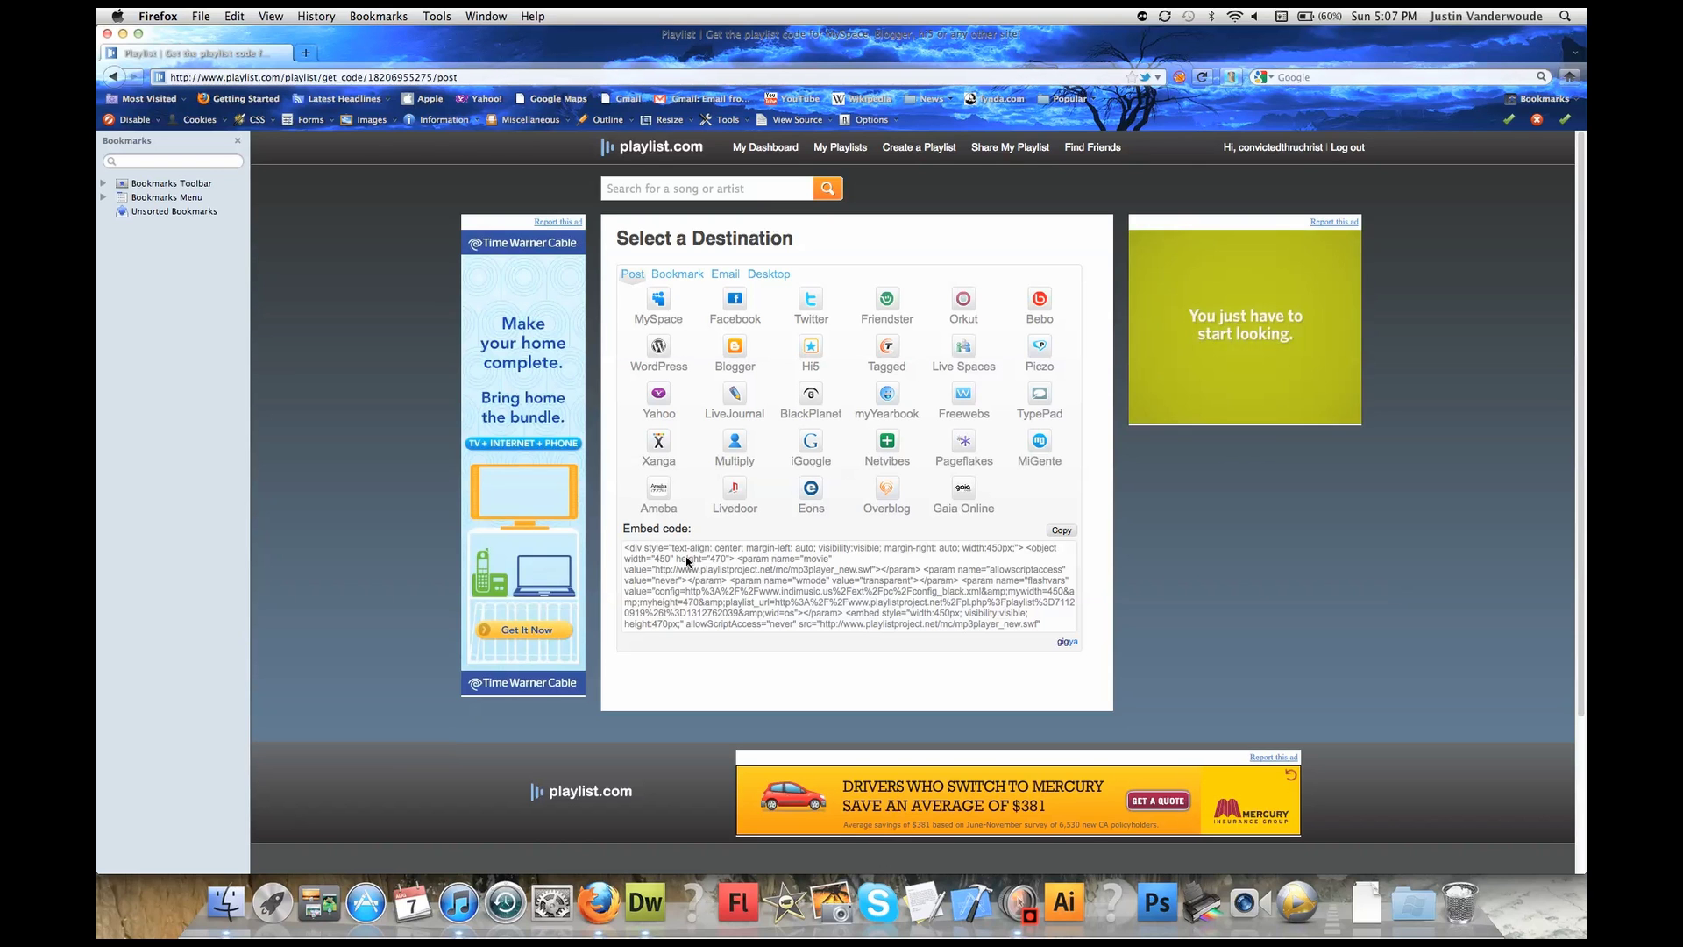
Show all desktops in Mission Control with Ctrl+Up from the embed-code page.
{"action": "key", "text": "ctrl+Up"}
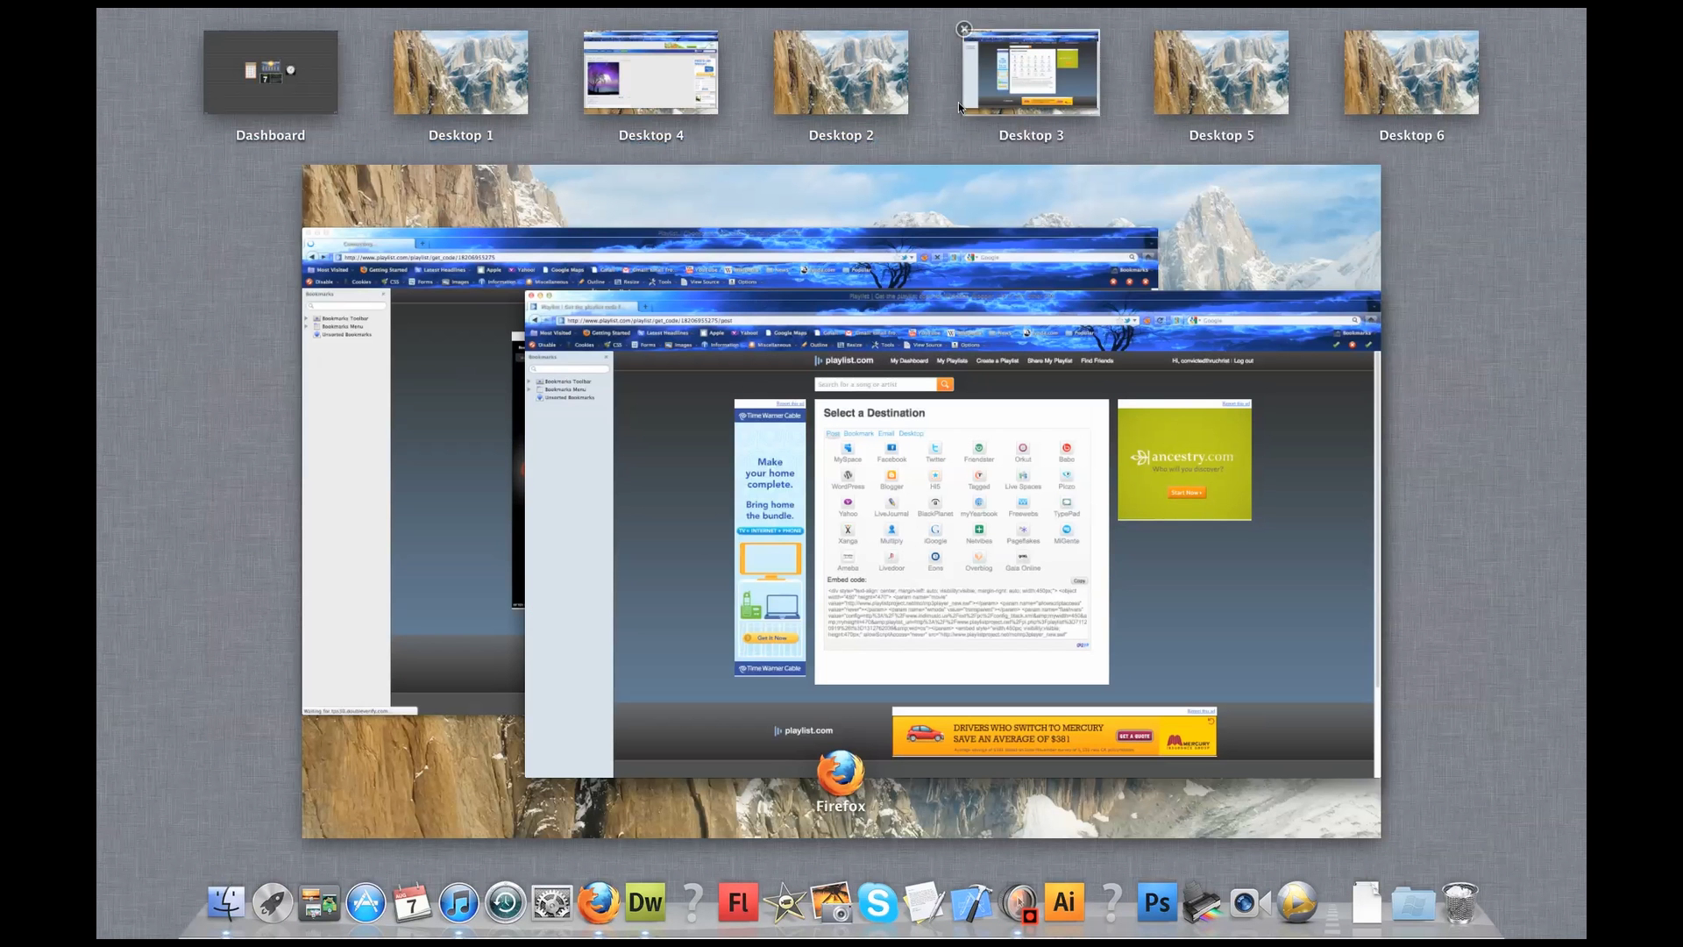
On the Photobucket desktop, open My Albums and the 'website skins' sub-album.
{"action": "left_click", "coordinate": [671, 108]}
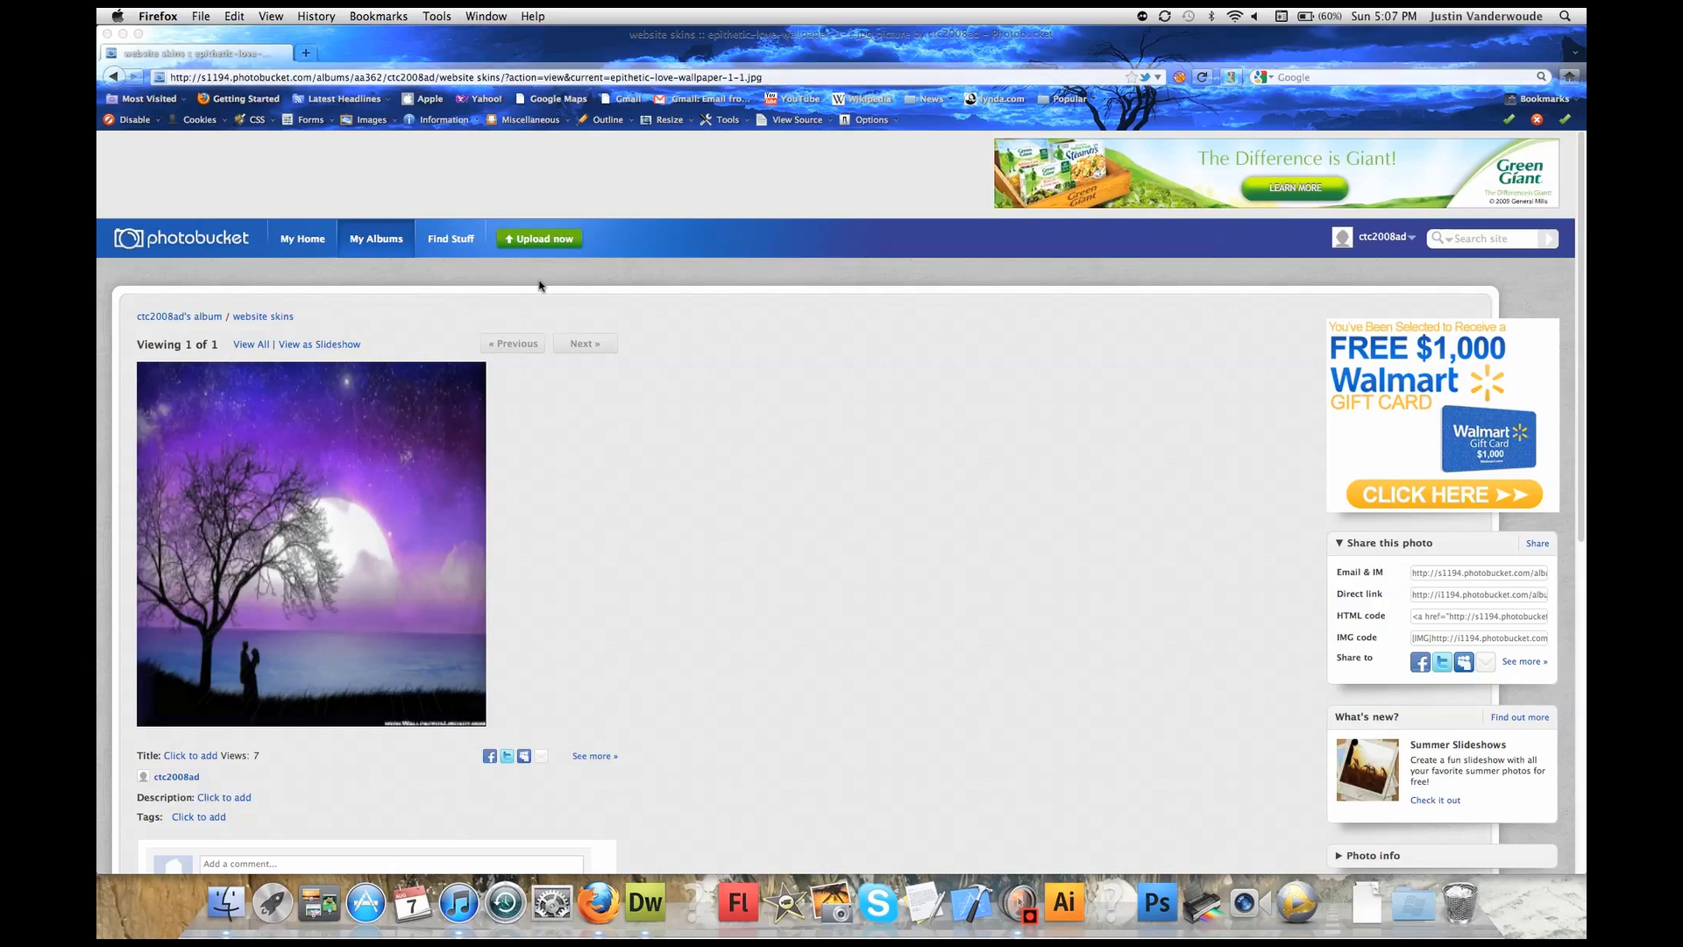
{"action": "mouse_move", "coordinate": [308, 252]}
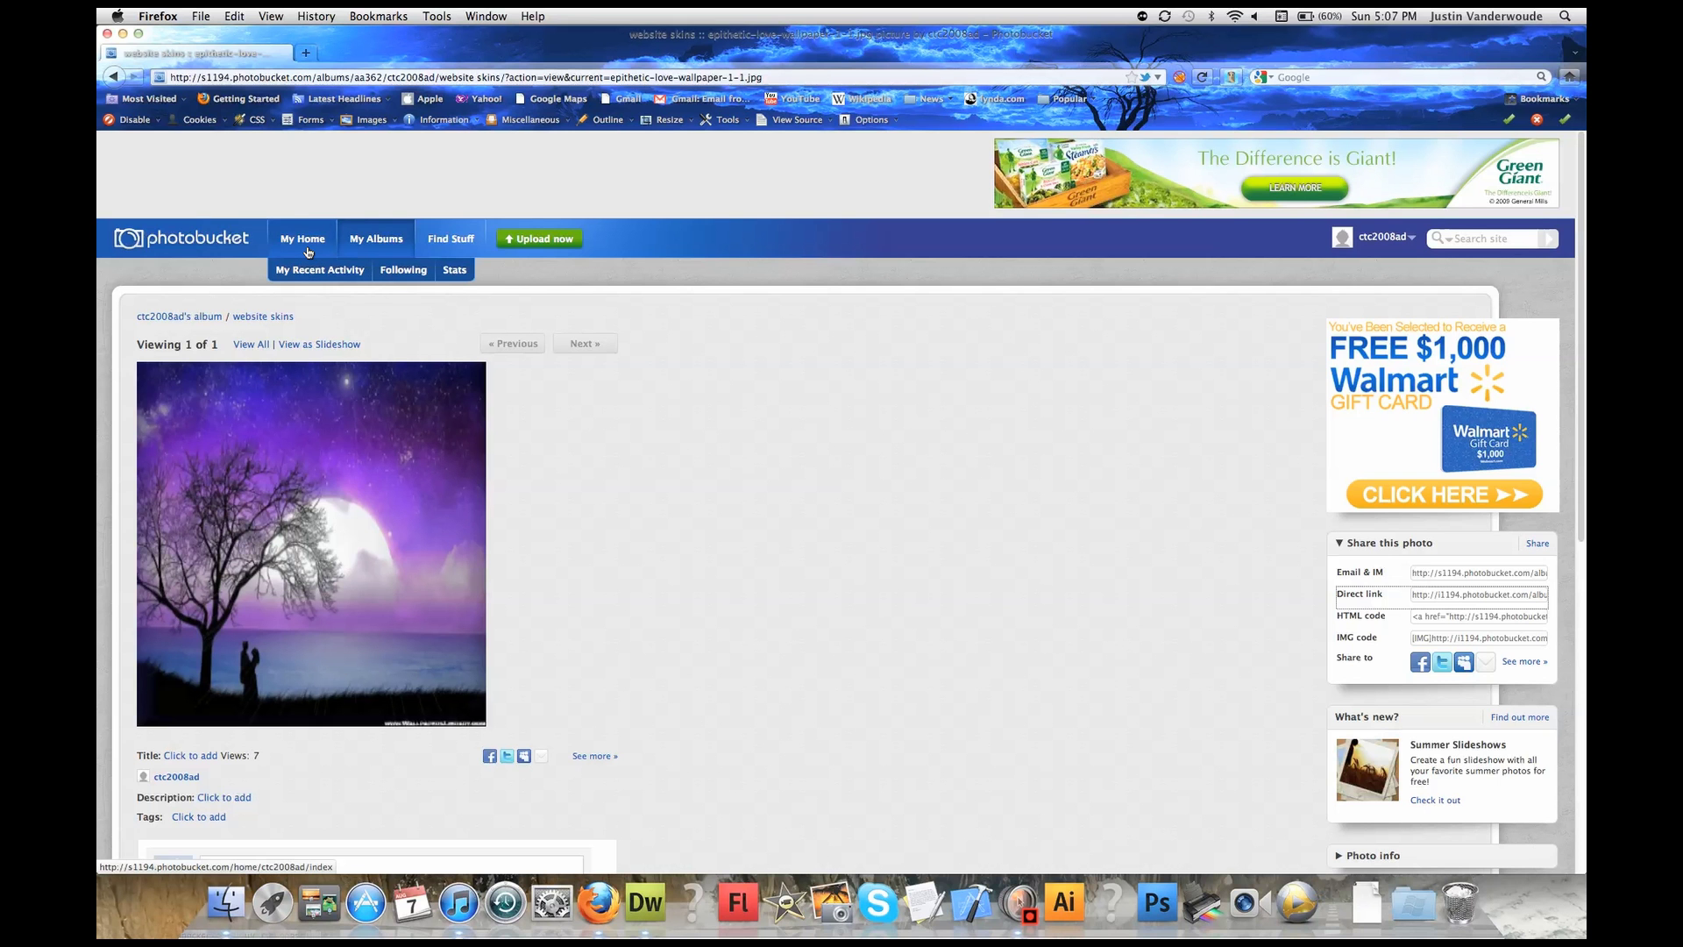
{"action": "left_click", "coordinate": [373, 237]}
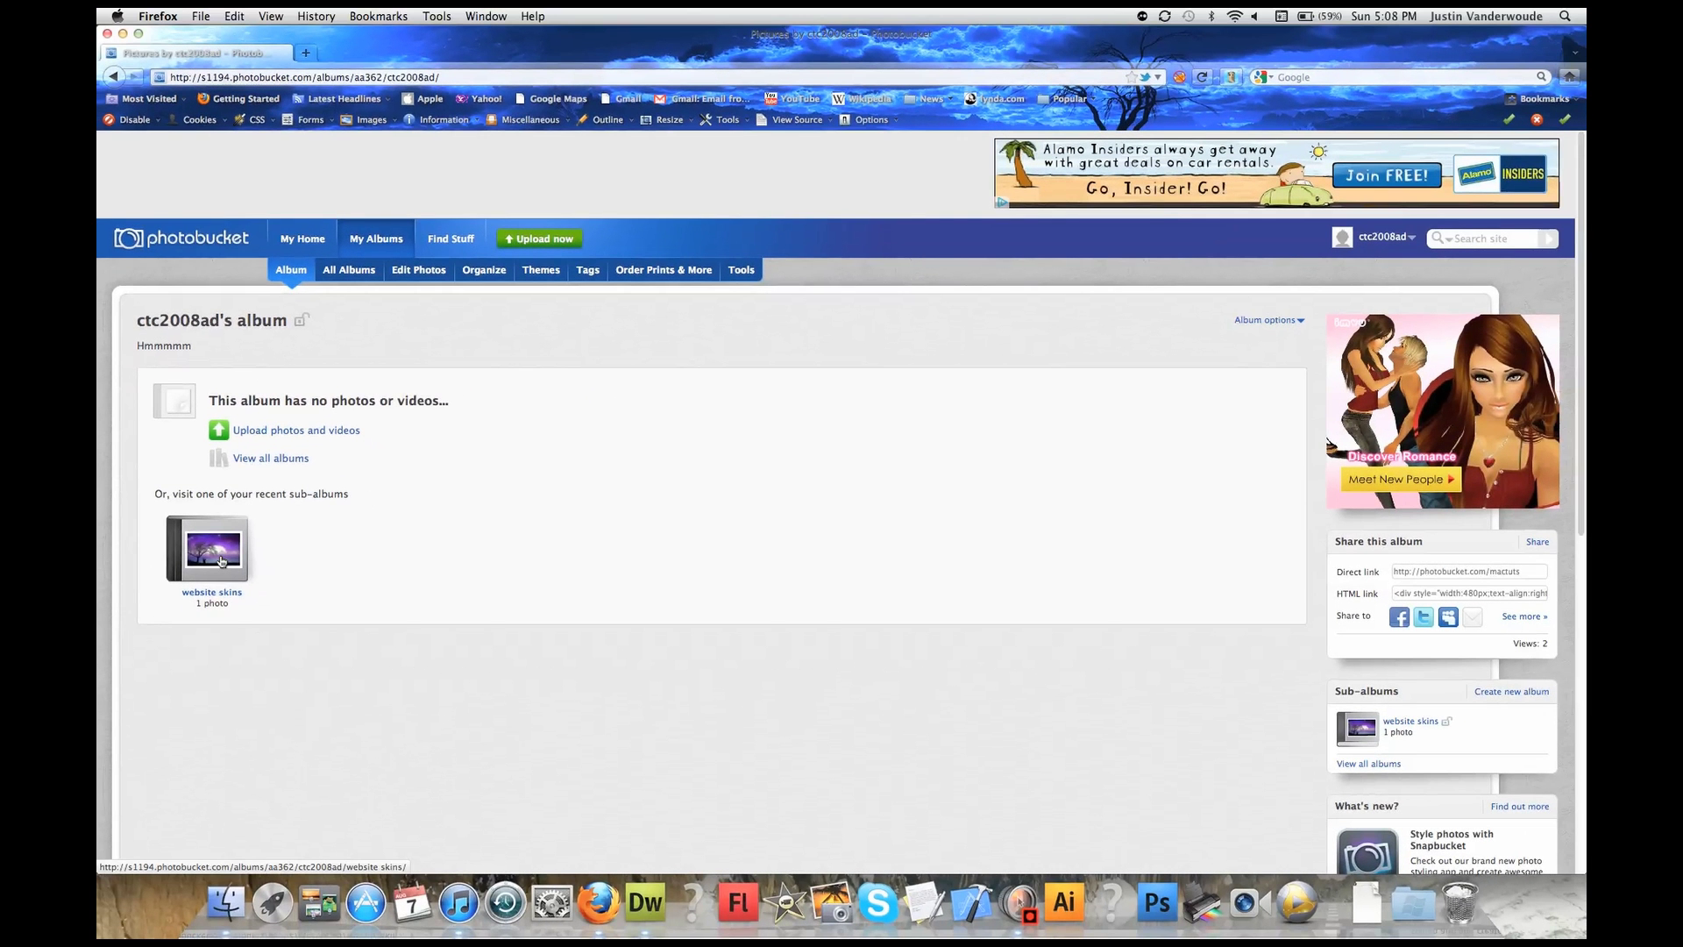
{"action": "left_click", "coordinate": [222, 562]}
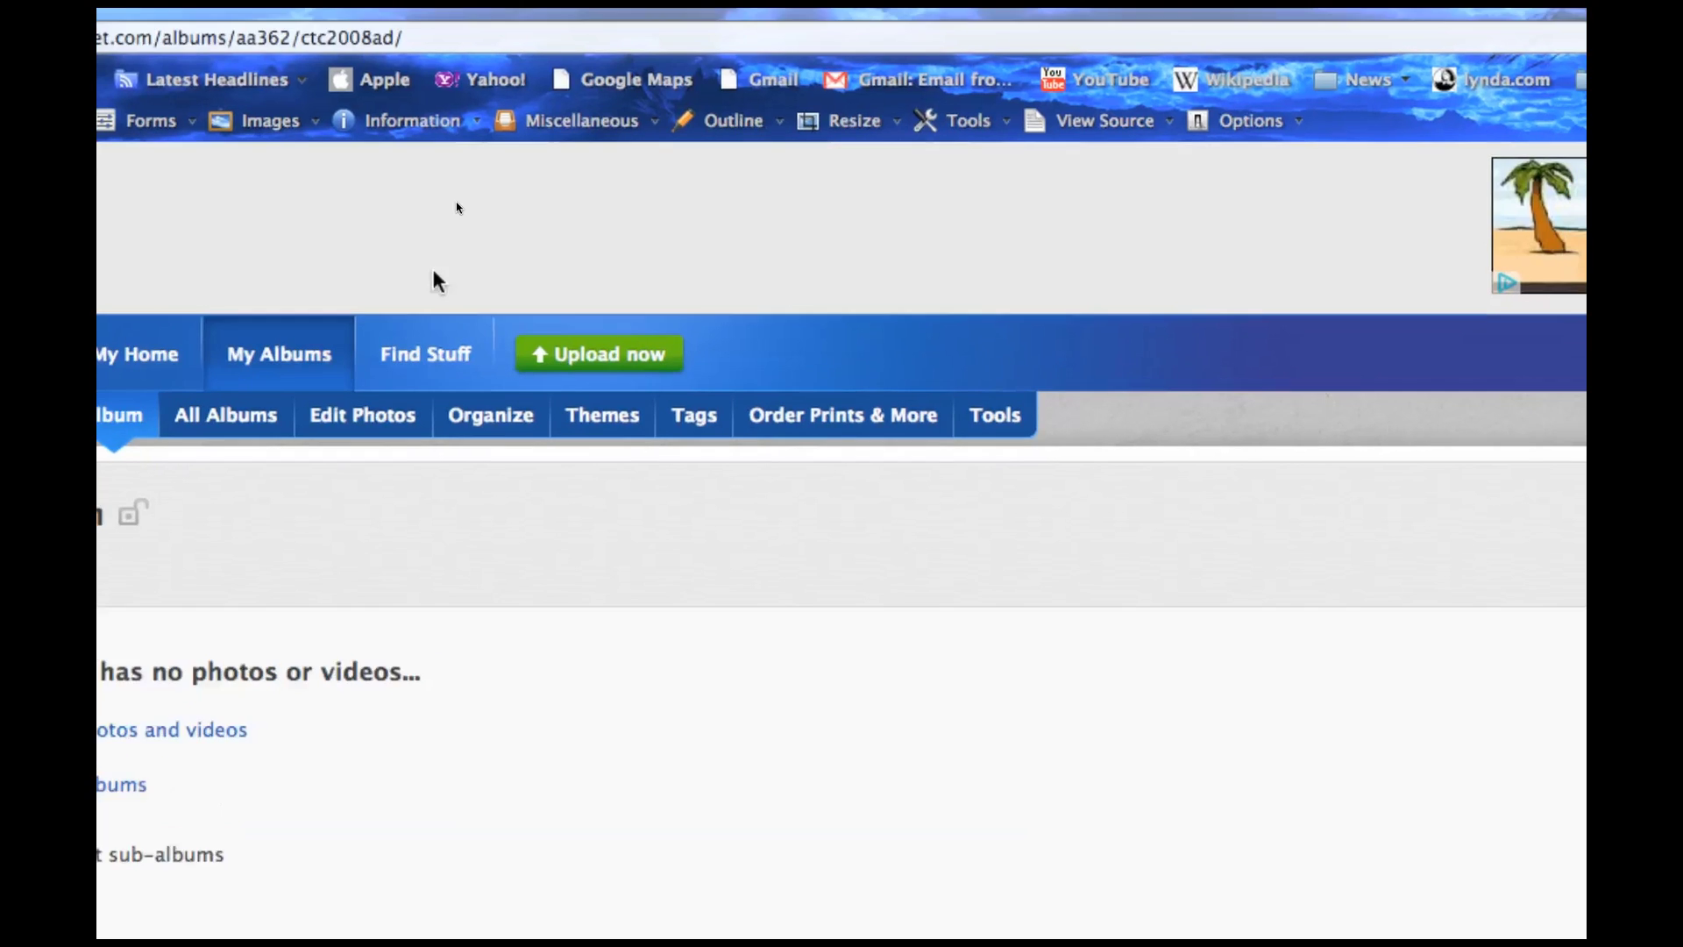
{"action": "mouse_move", "coordinate": [458, 241]}
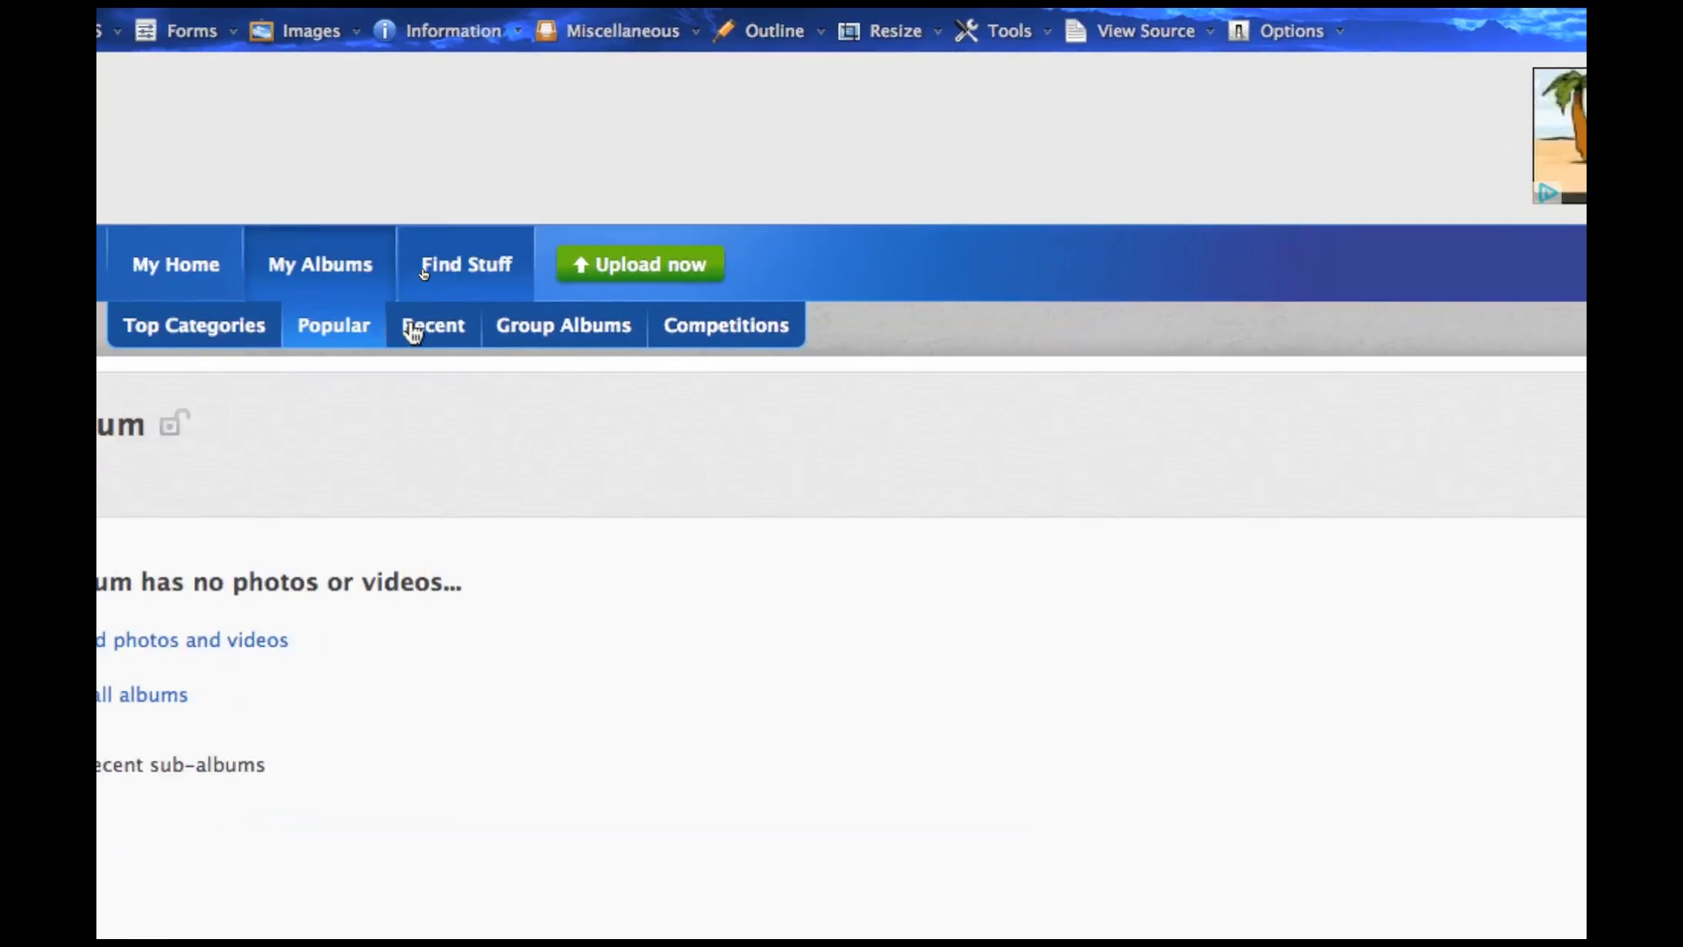
{"action": "left_click", "coordinate": [501, 325]}
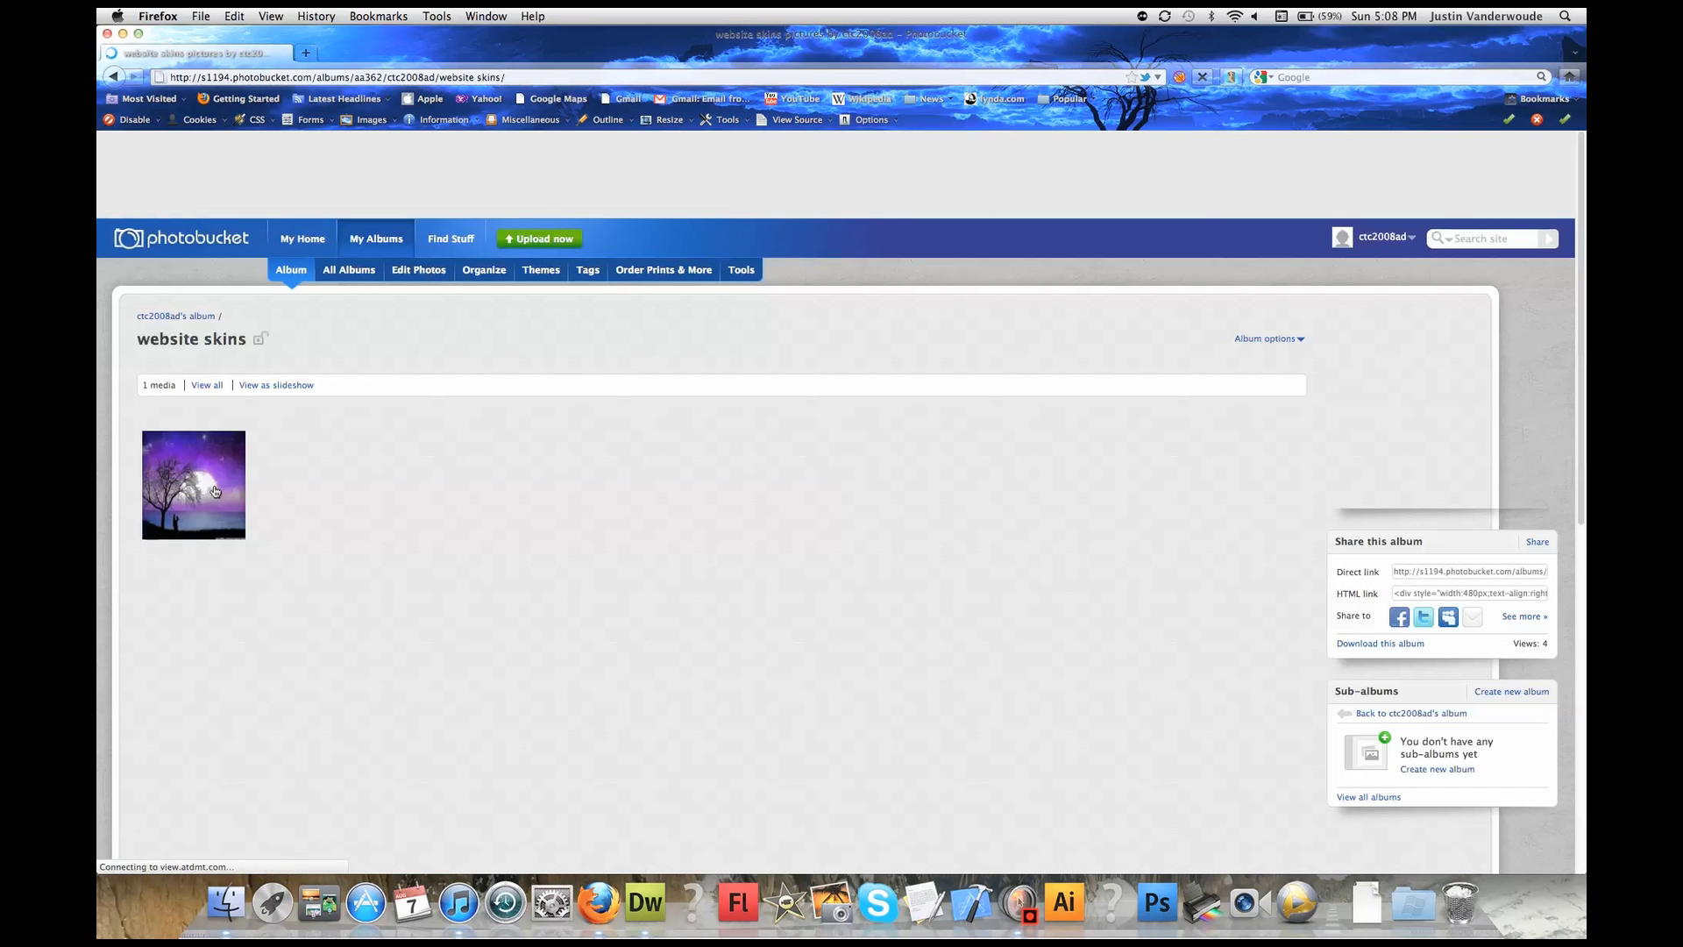
Open the purple moonlit tree photo from the 'website skins' album.
{"action": "mouse_move", "coordinate": [213, 490]}
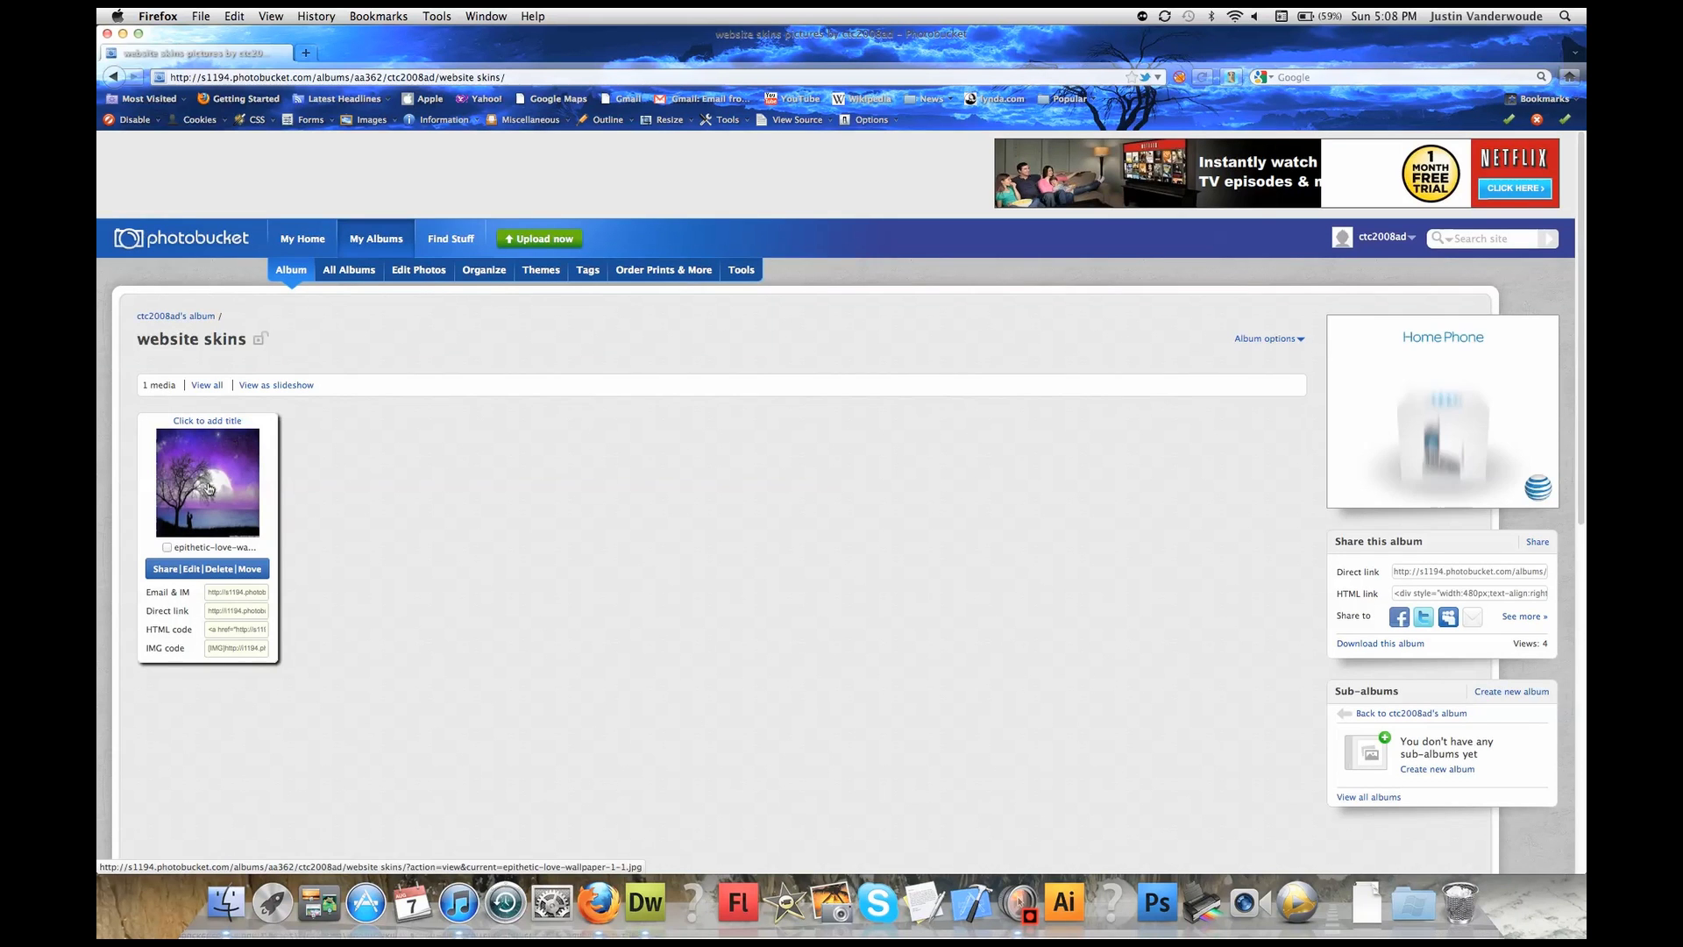
{"action": "left_click", "coordinate": [209, 489]}
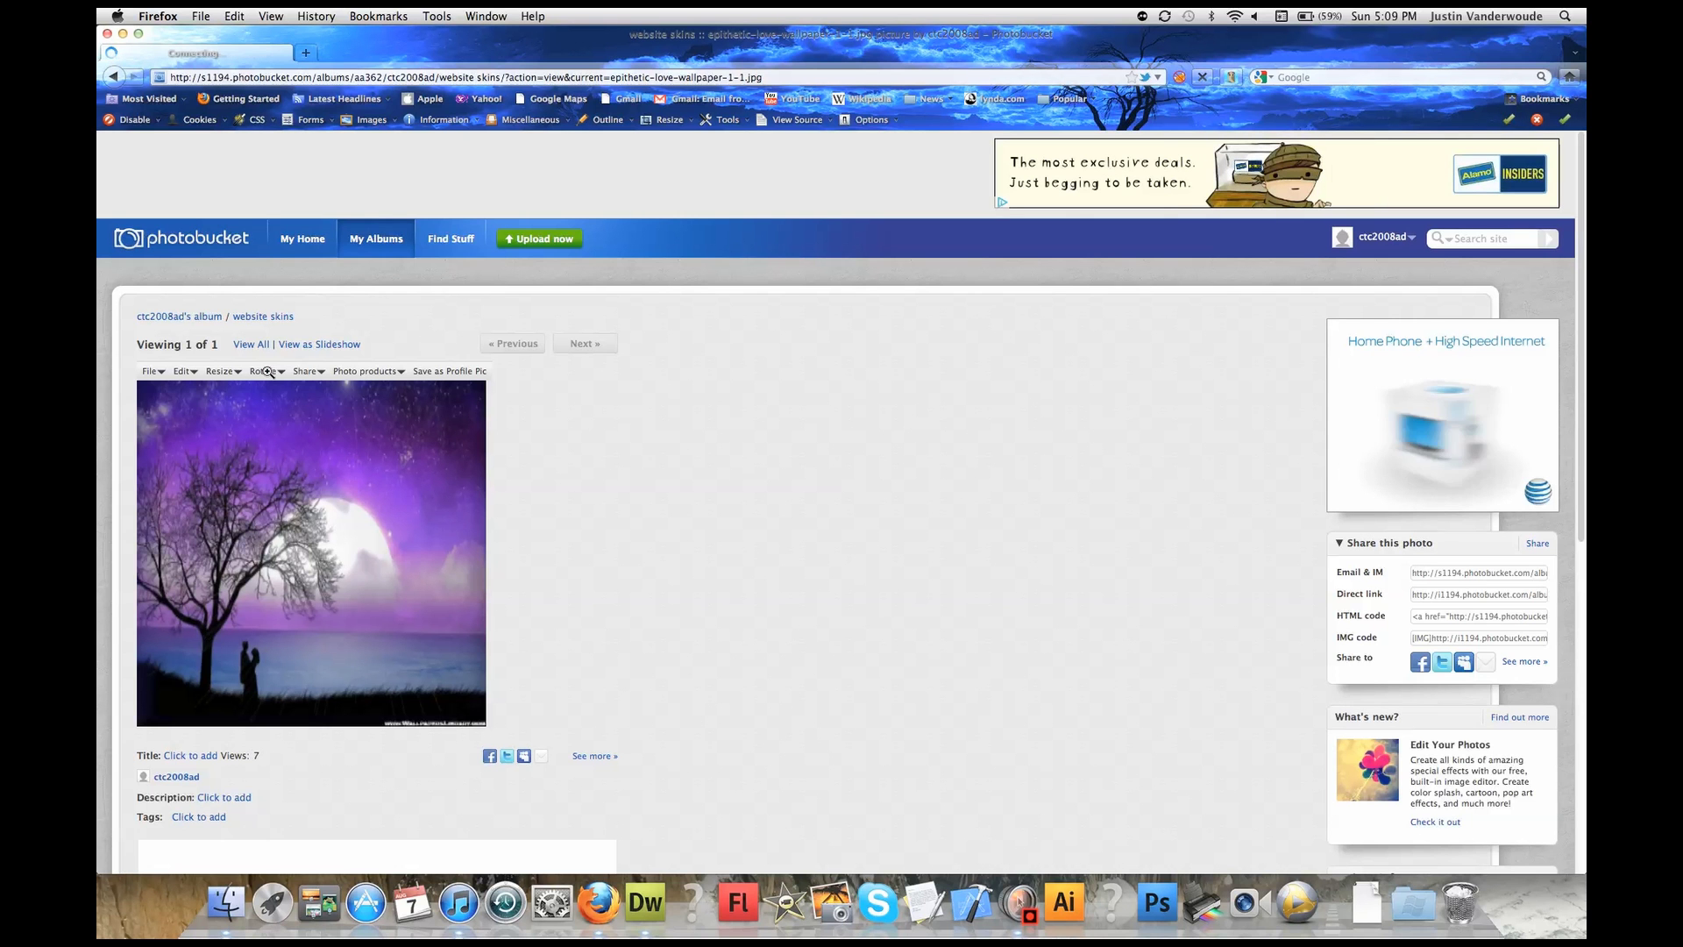
In the custom resize editor, enter a new size of 450 × 470 with Keep Proportions unchecked.
{"action": "left_click", "coordinate": [254, 372]}
{"action": "left_click", "coordinate": [232, 372]}
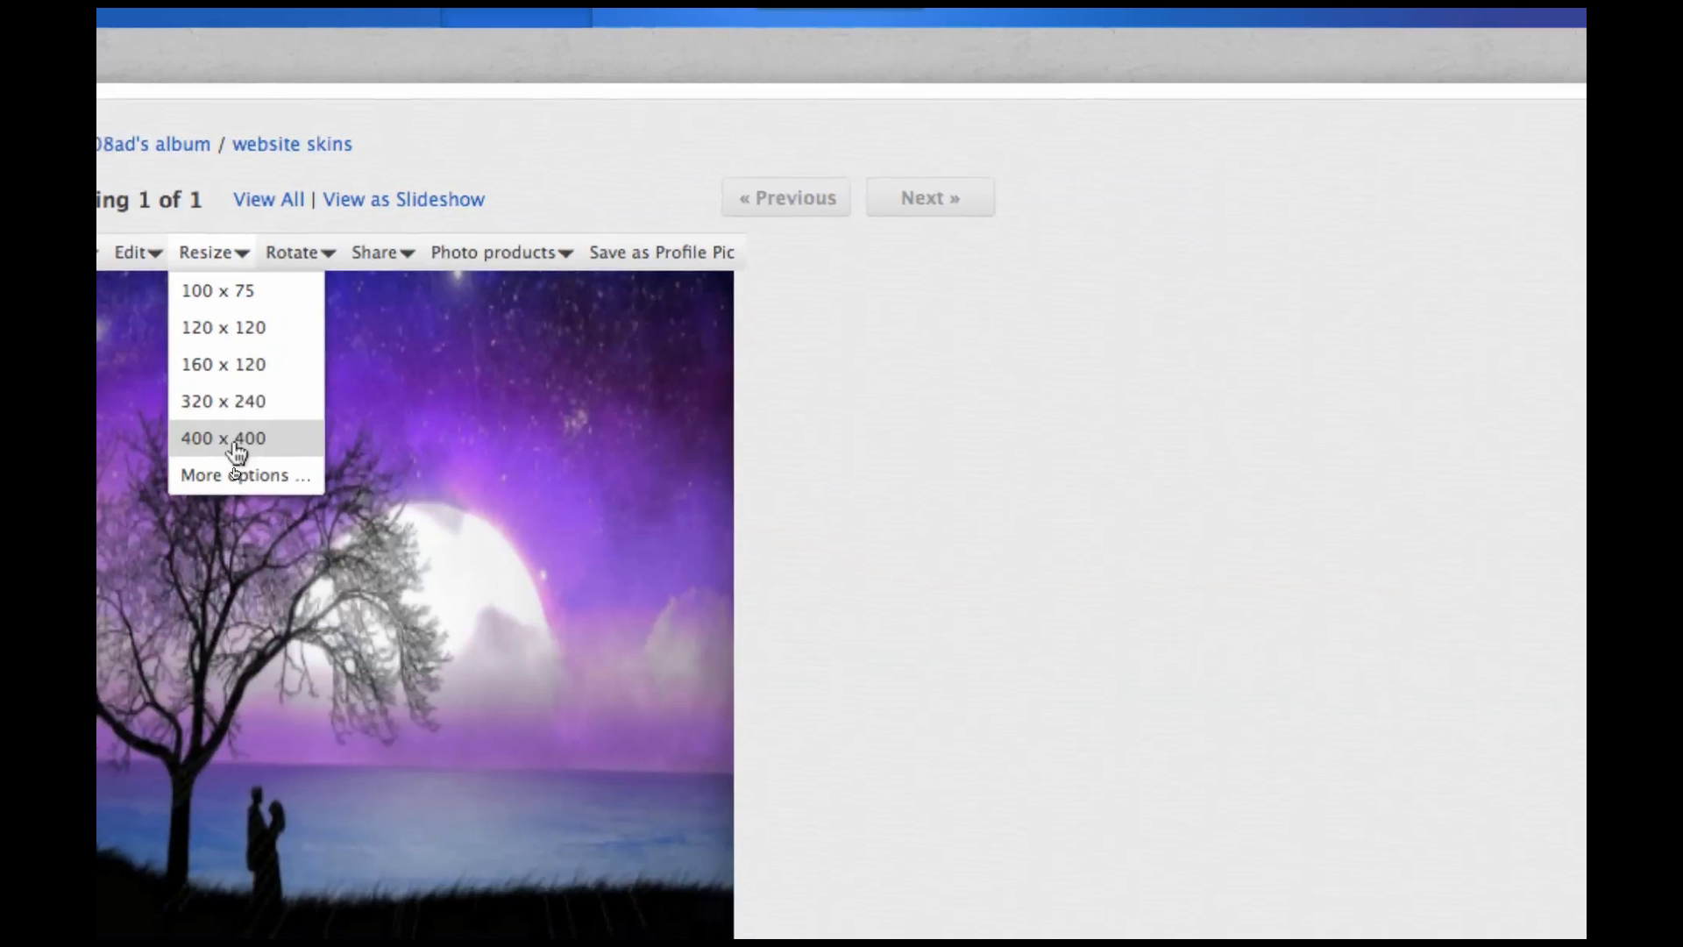
{"action": "left_click", "coordinate": [246, 482]}
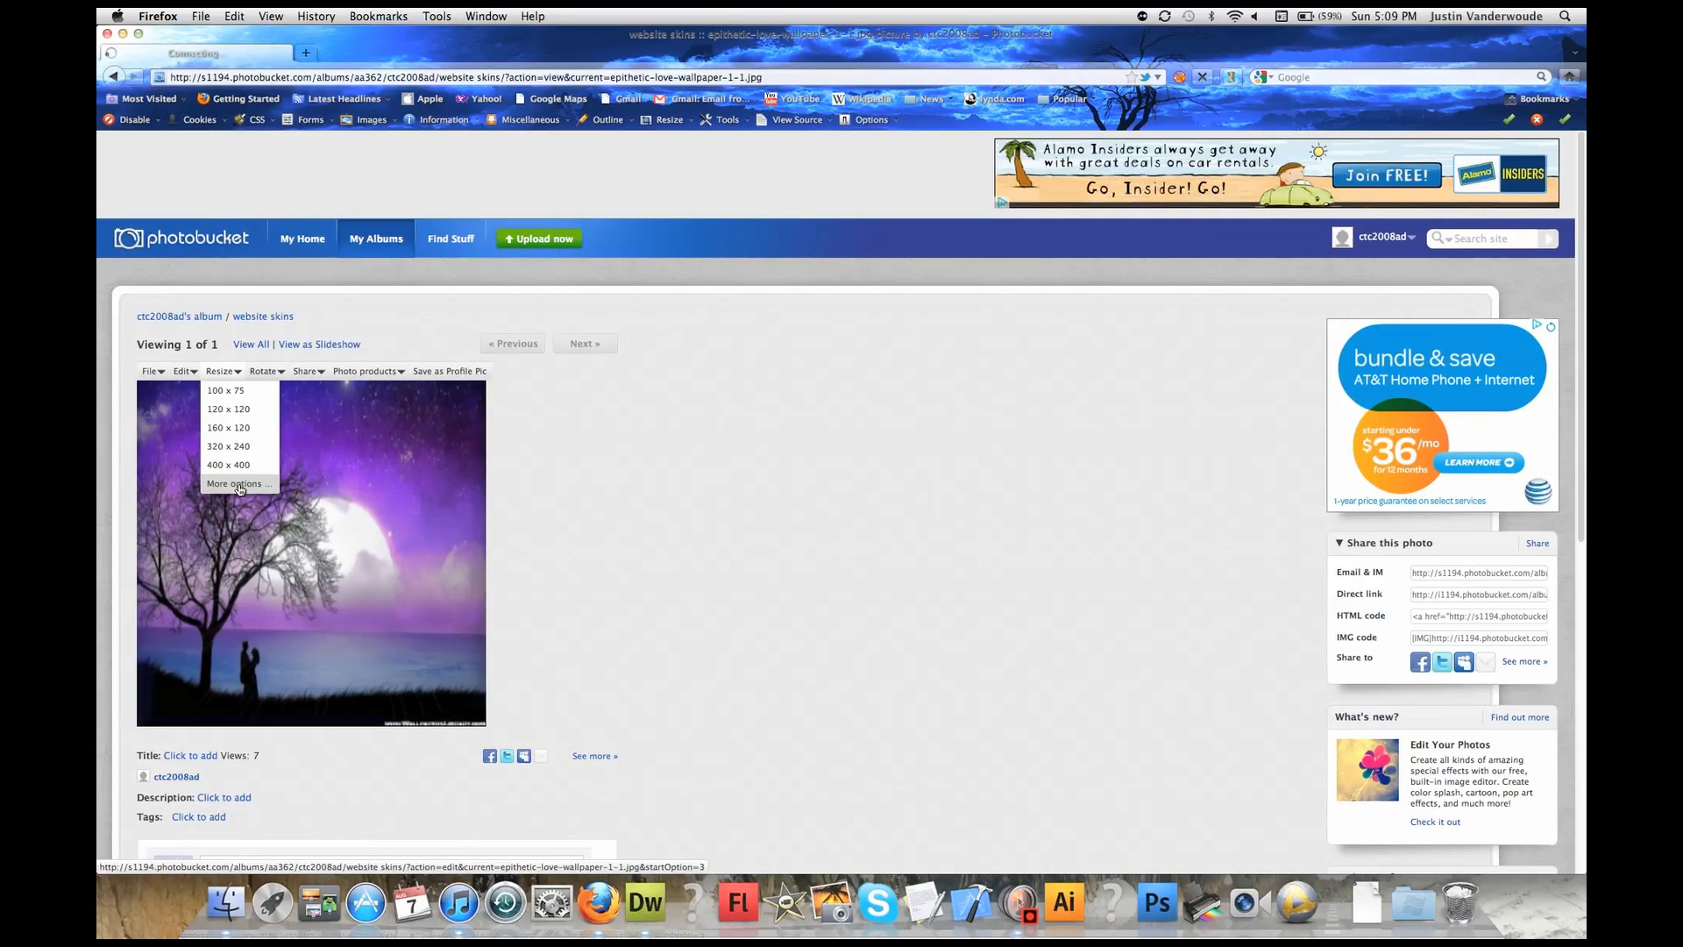
{"action": "left_click", "coordinate": [238, 464]}
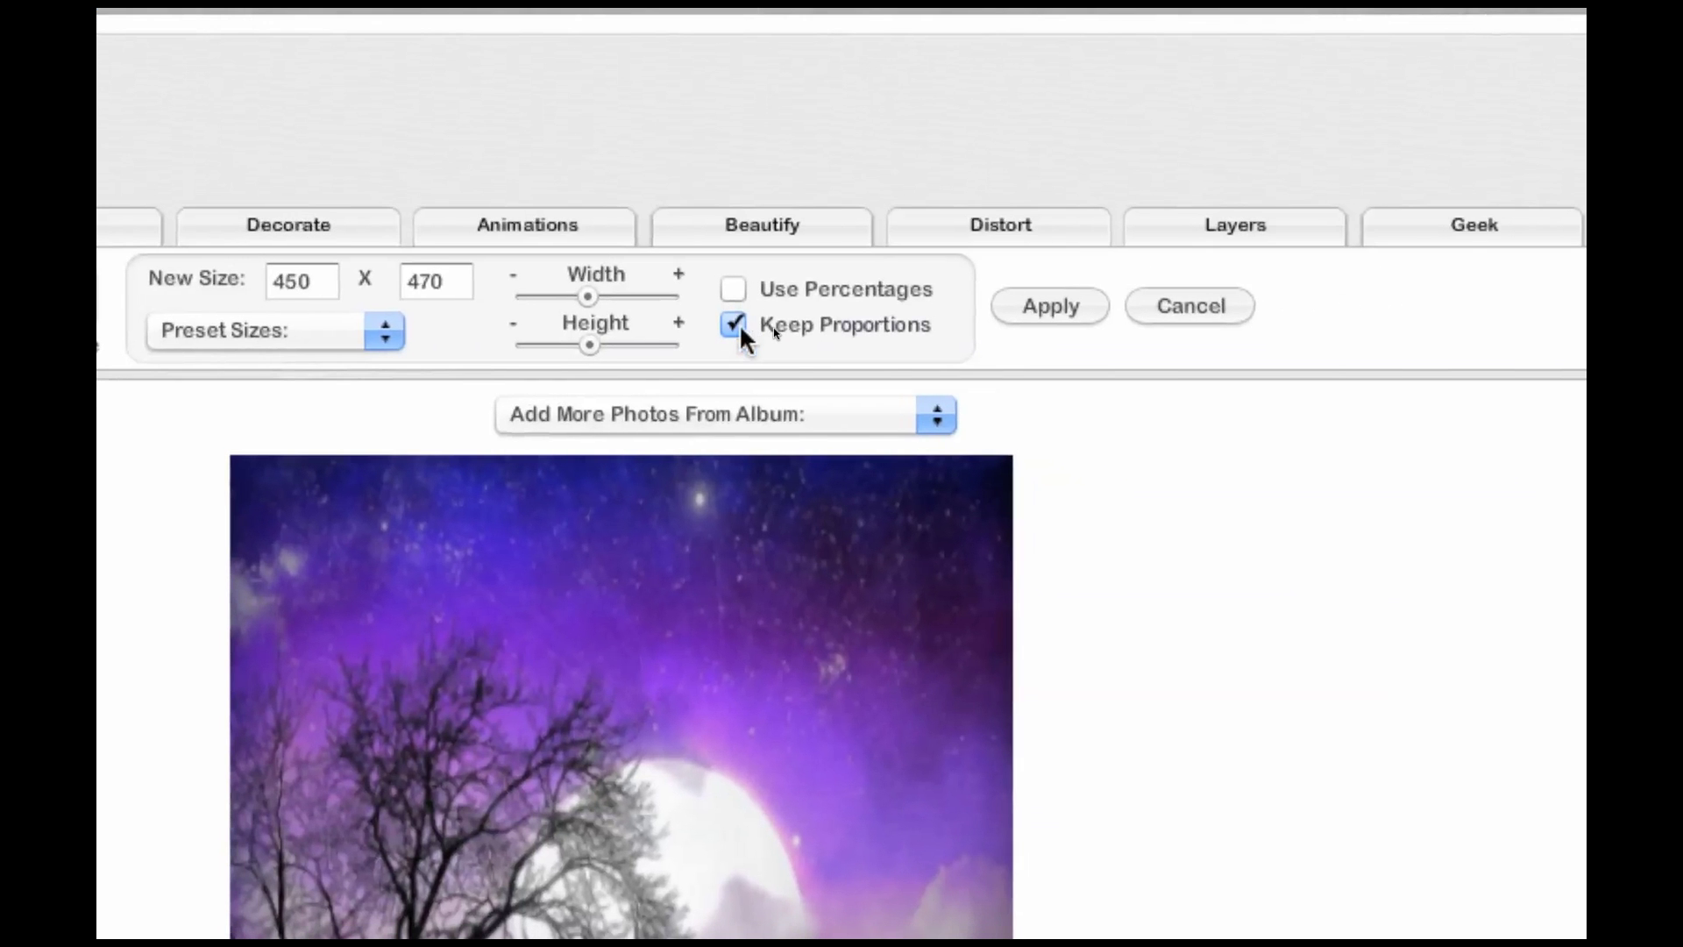
{"action": "left_click", "coordinate": [739, 326]}
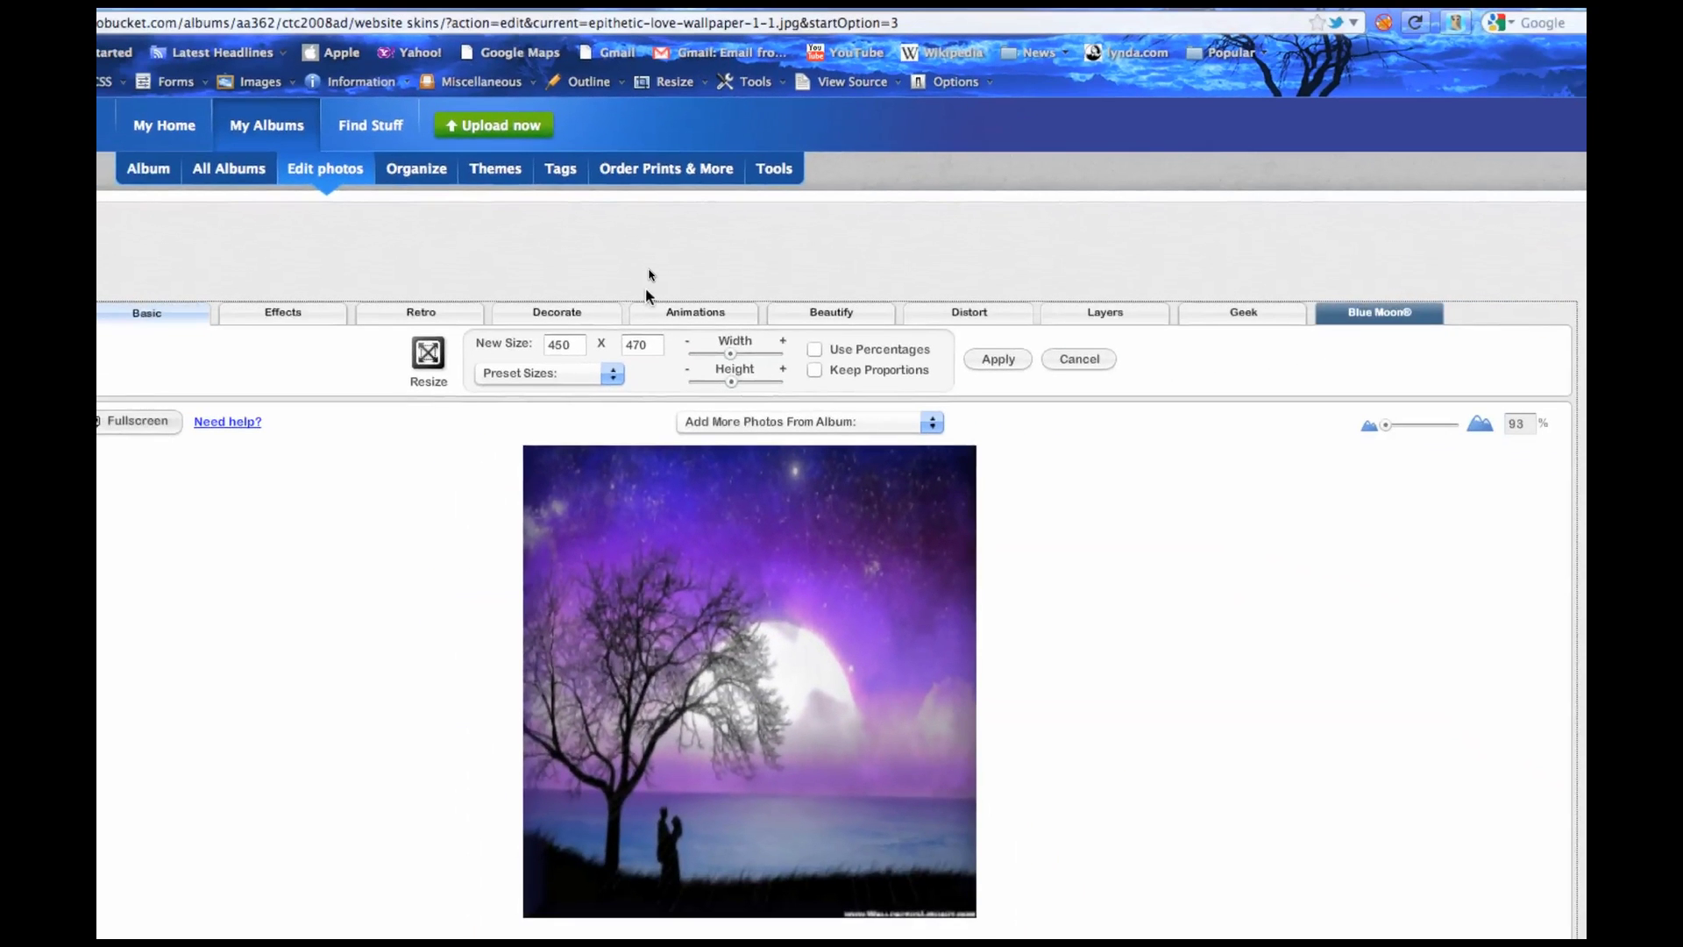
Save the 450 × 470 resized tree image, replacing the original.
{"action": "scroll", "coordinate": [647, 289], "scroll_direction": "down", "scroll_amount": 5}
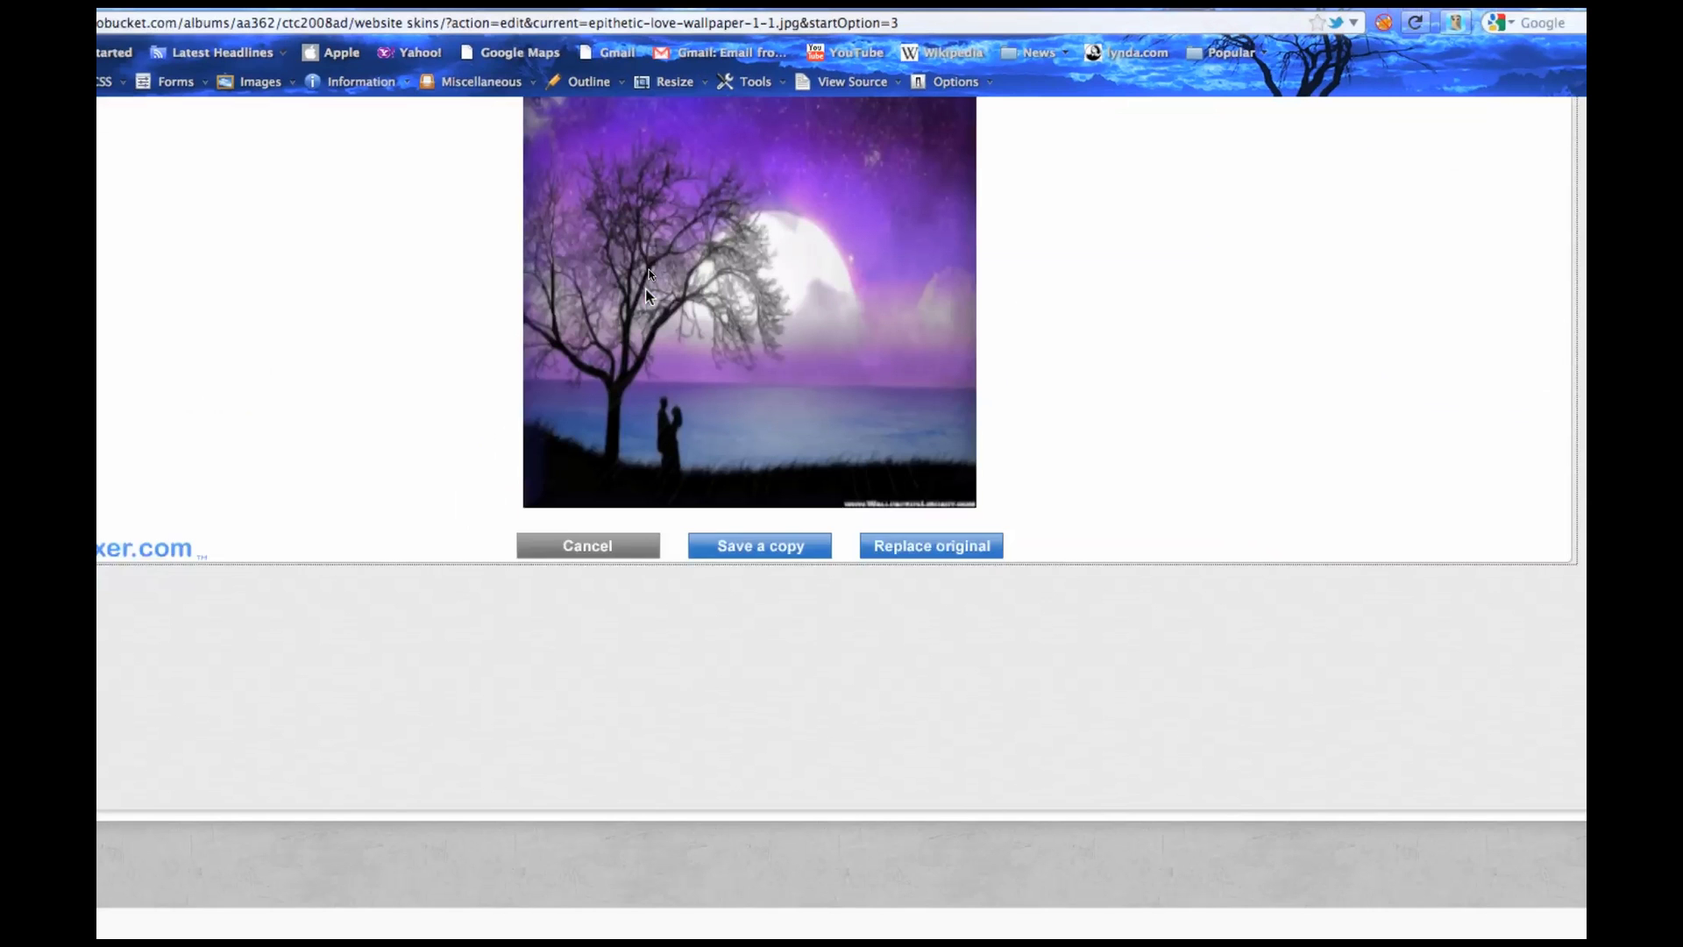
{"action": "scroll", "coordinate": [648, 291], "scroll_direction": "up", "scroll_amount": 5}
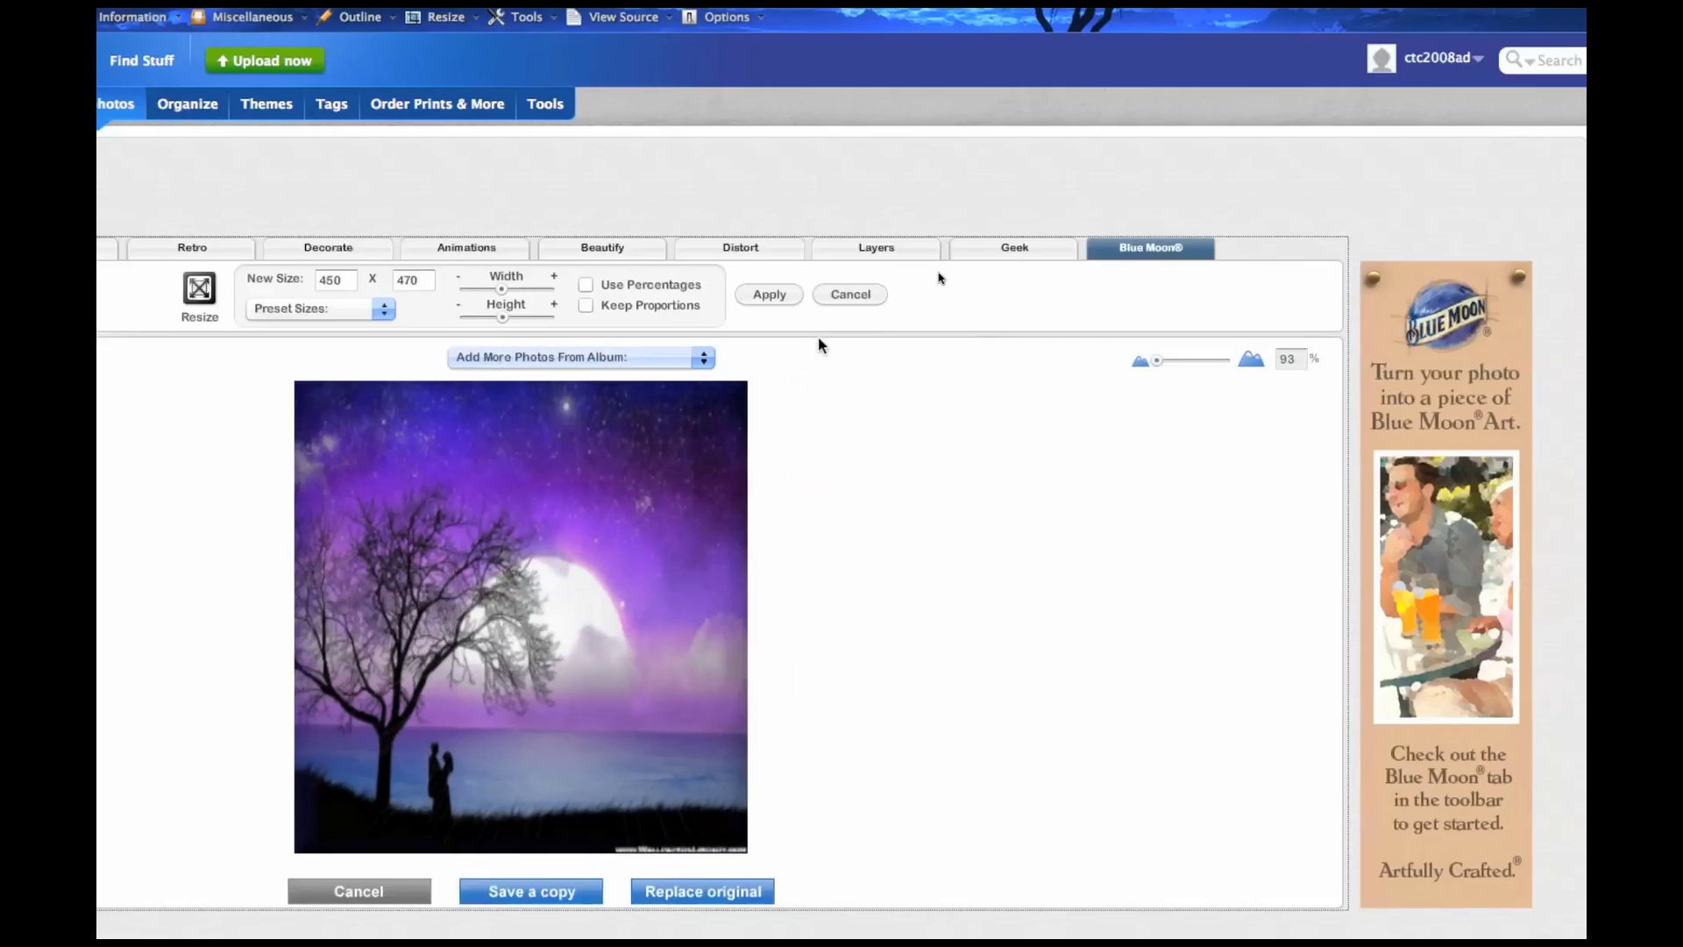
{"action": "scroll", "coordinate": [799, 343], "scroll_direction": "down", "scroll_amount": 5}
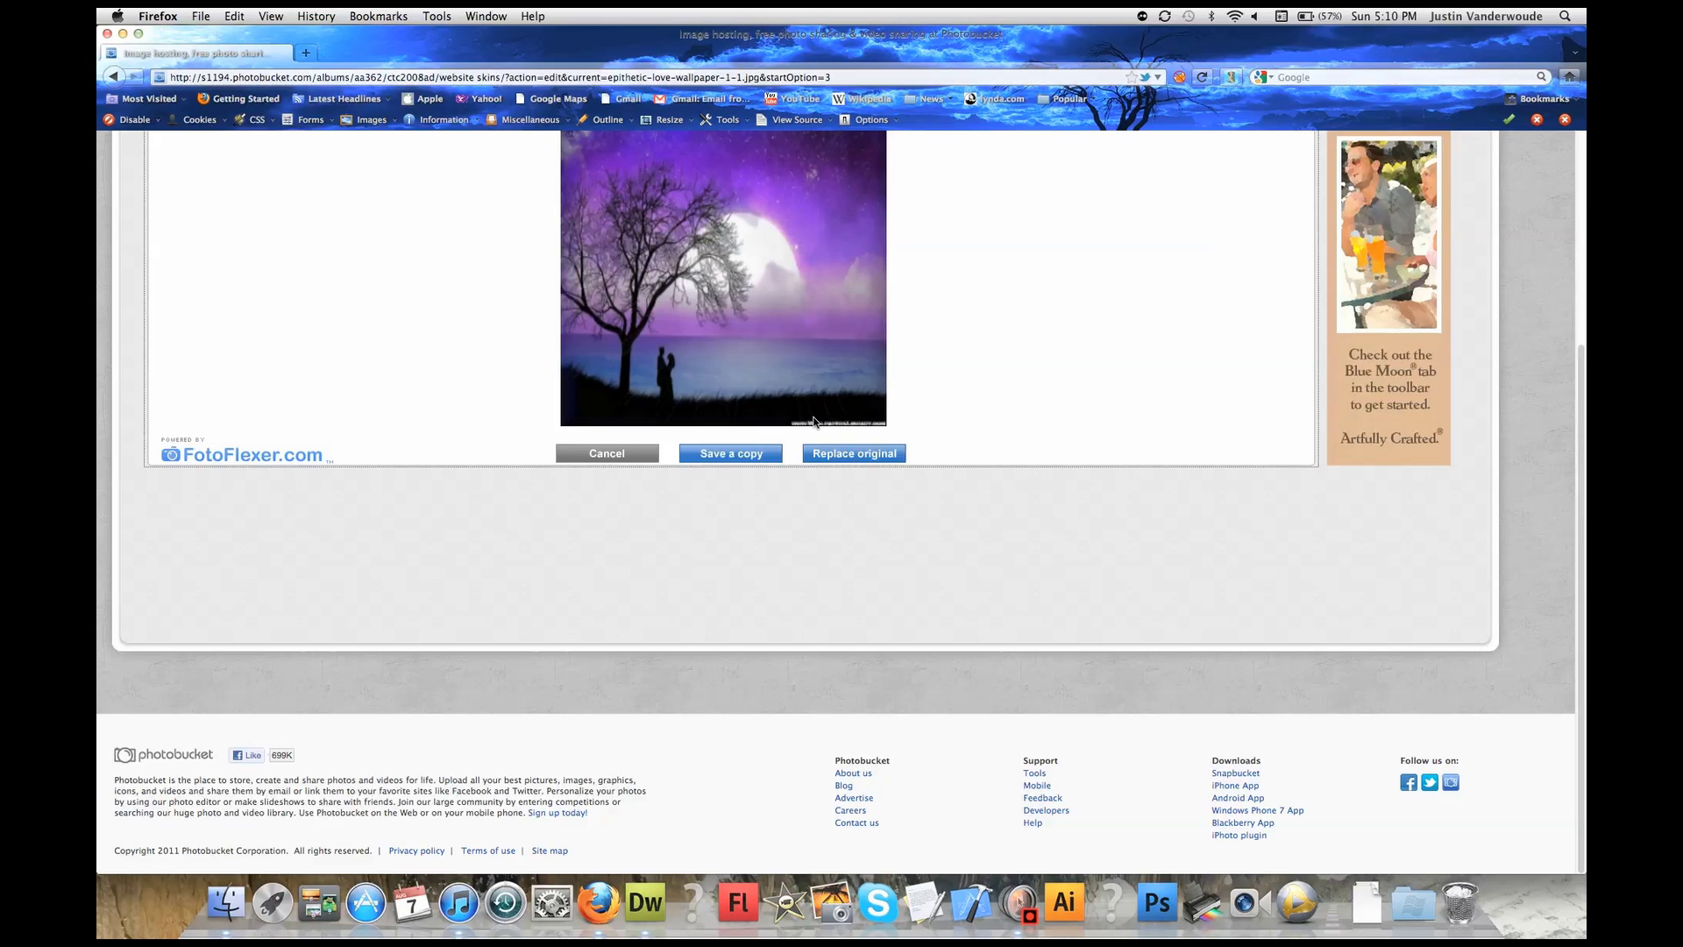
{"action": "scroll", "coordinate": [796, 375], "scroll_direction": "up", "scroll_amount": 4}
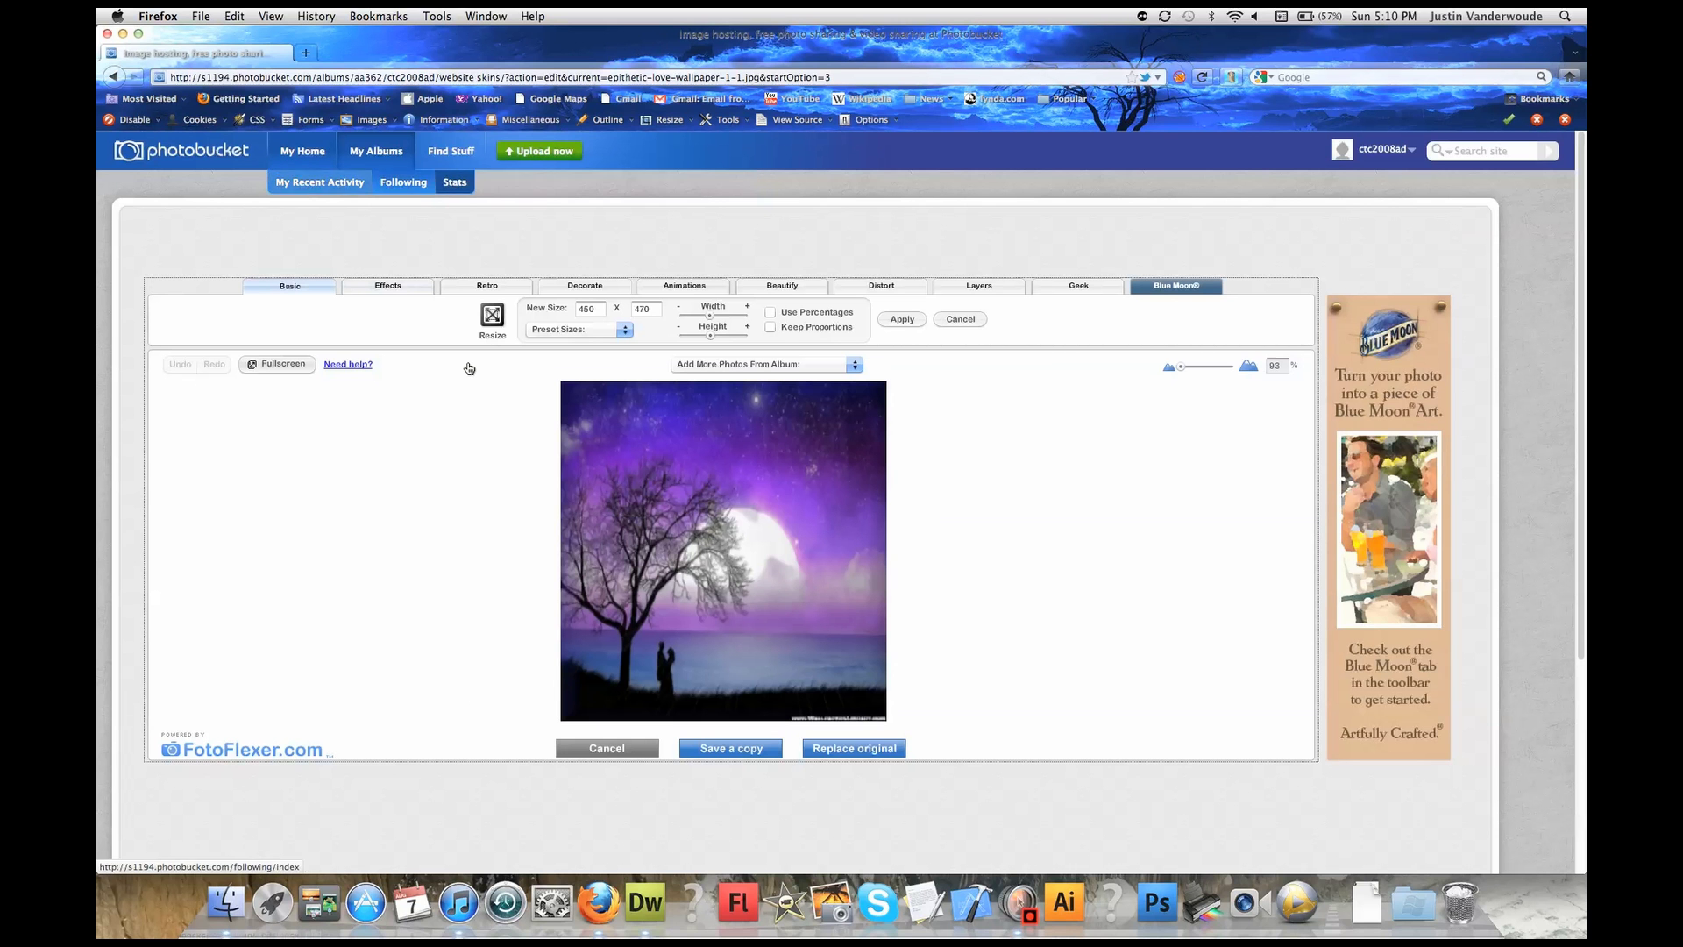
{"action": "left_click", "coordinate": [849, 750]}
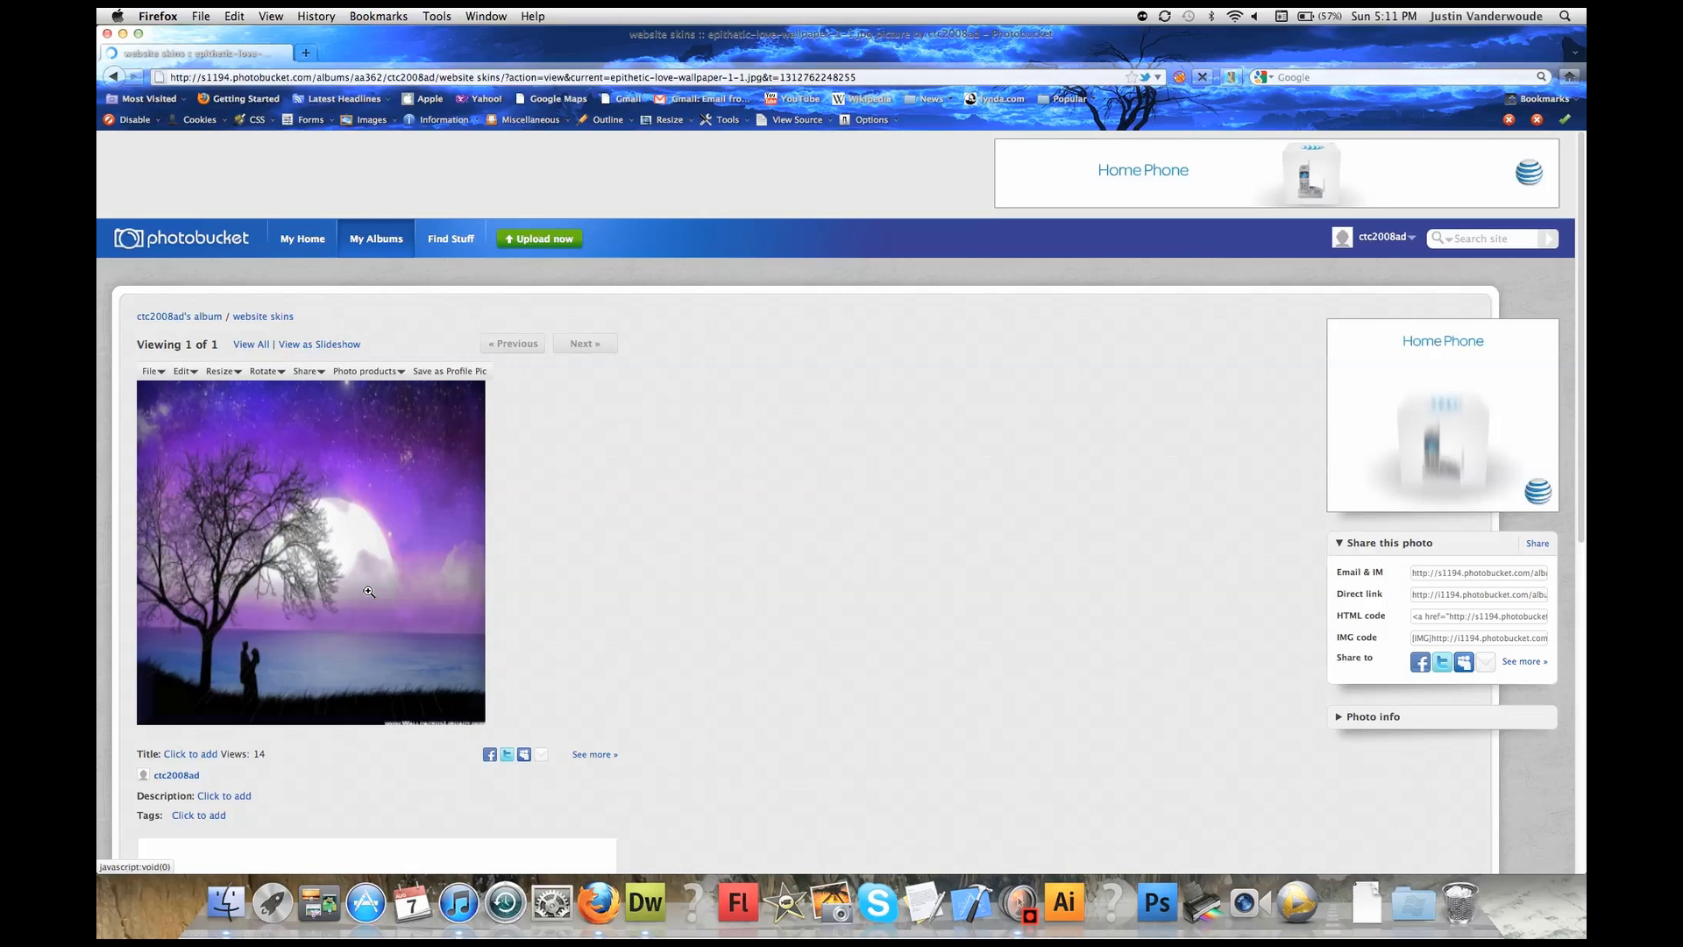
Review the saved 450 × 470 night-sky tree image on its photo page.
{"action": "scroll", "coordinate": [369, 593], "scroll_direction": "down", "scroll_amount": 5}
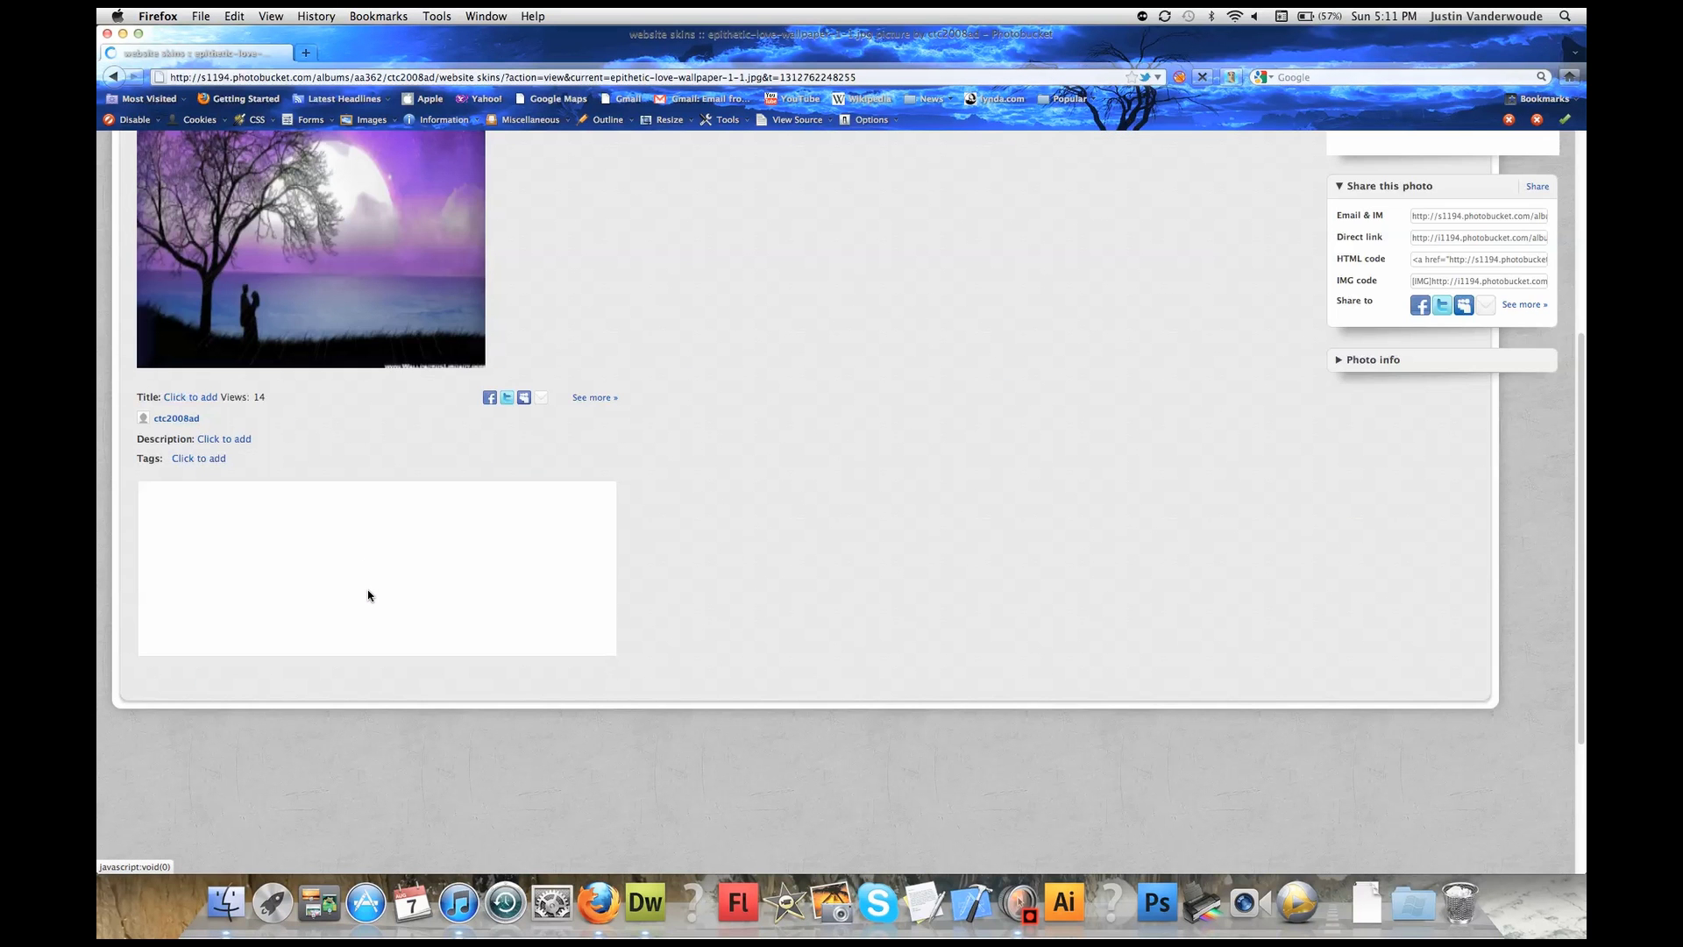
{"action": "scroll", "coordinate": [369, 595], "scroll_direction": "up", "scroll_amount": 3}
Copy the resized tree photo's direct link, then show all desktops in Mission Control.
{"action": "scroll", "coordinate": [367, 595], "scroll_direction": "up", "scroll_amount": 3}
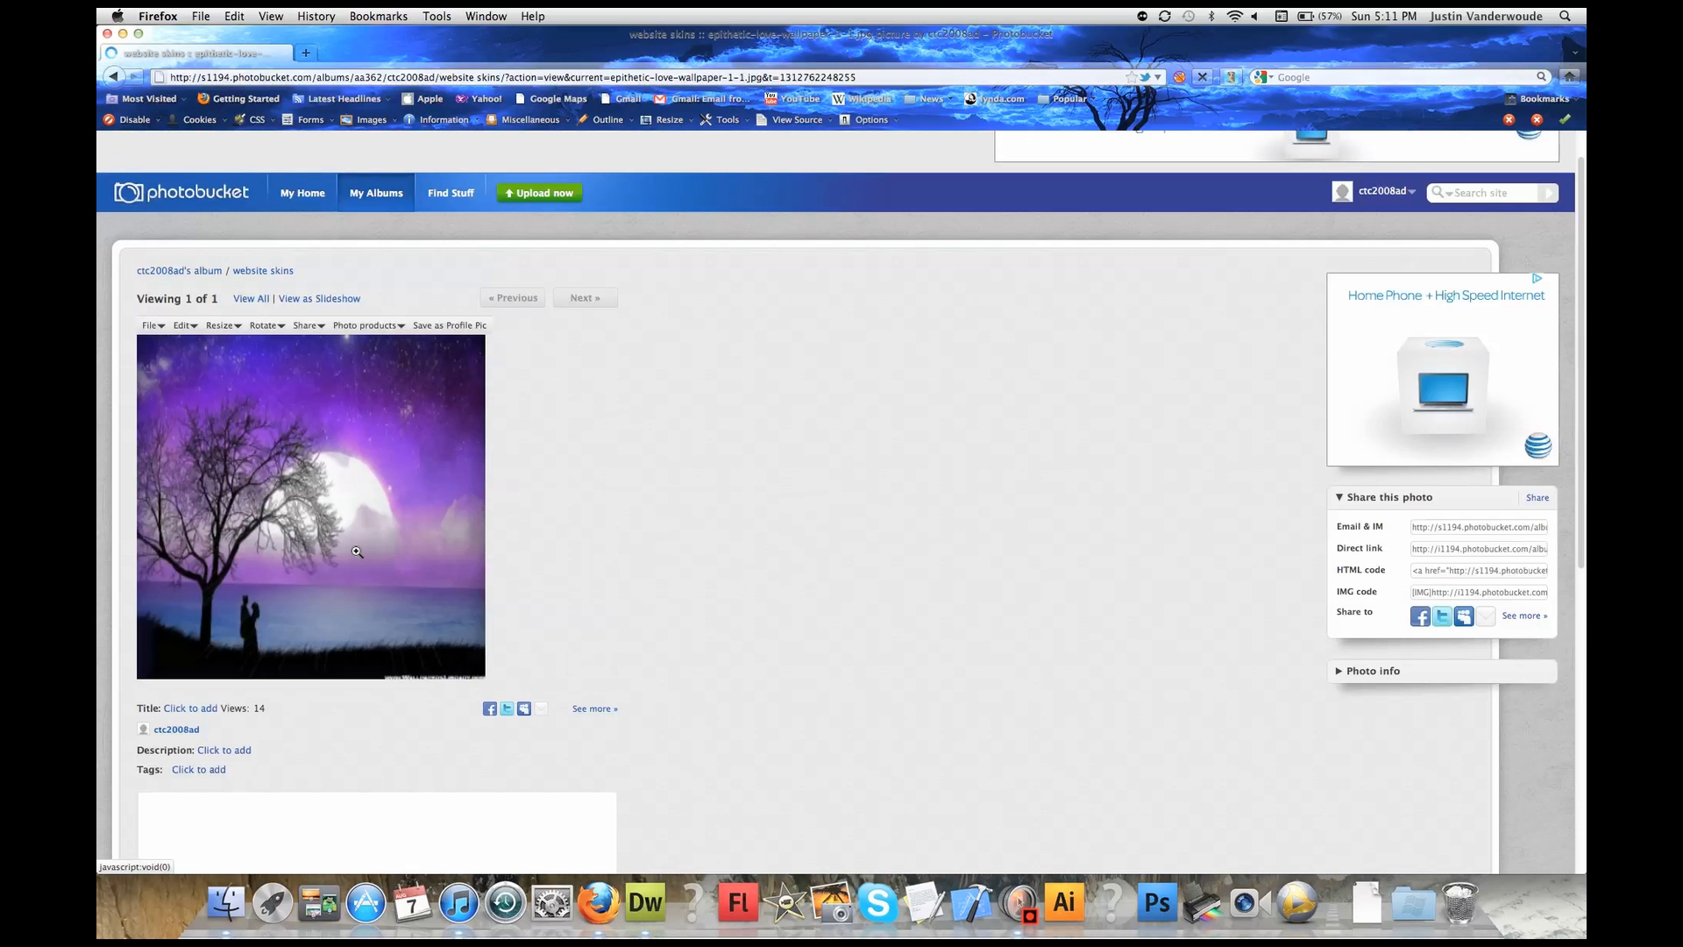
{"action": "left_click", "coordinate": [355, 551]}
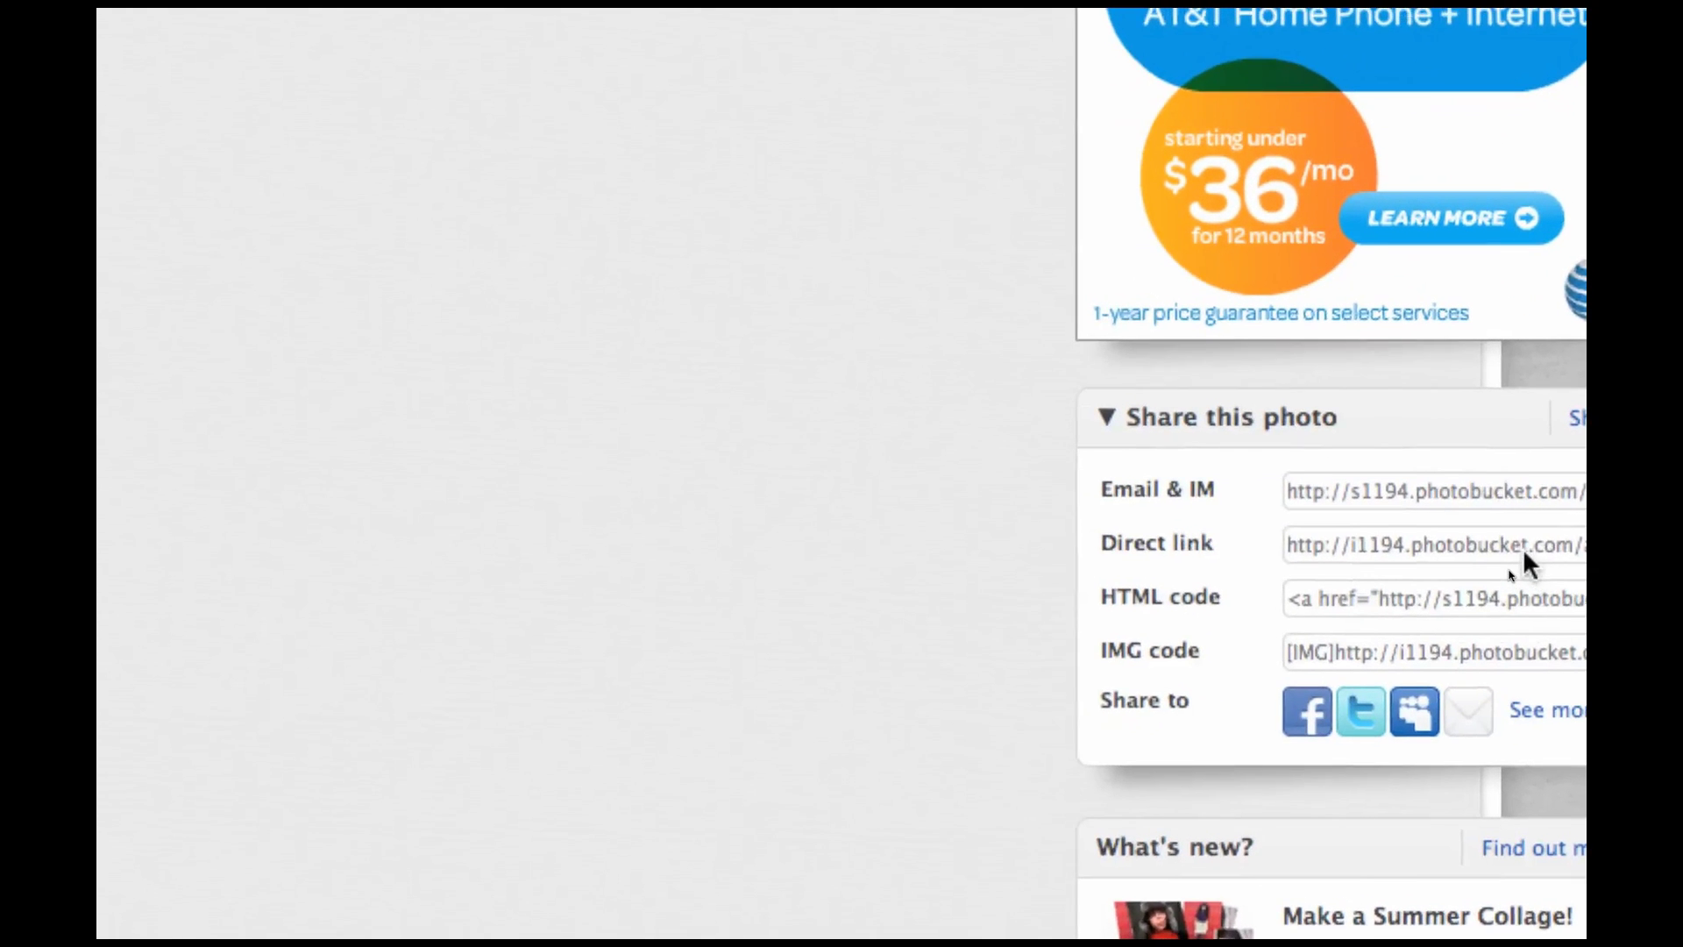
{"action": "left_click", "coordinate": [1513, 546]}
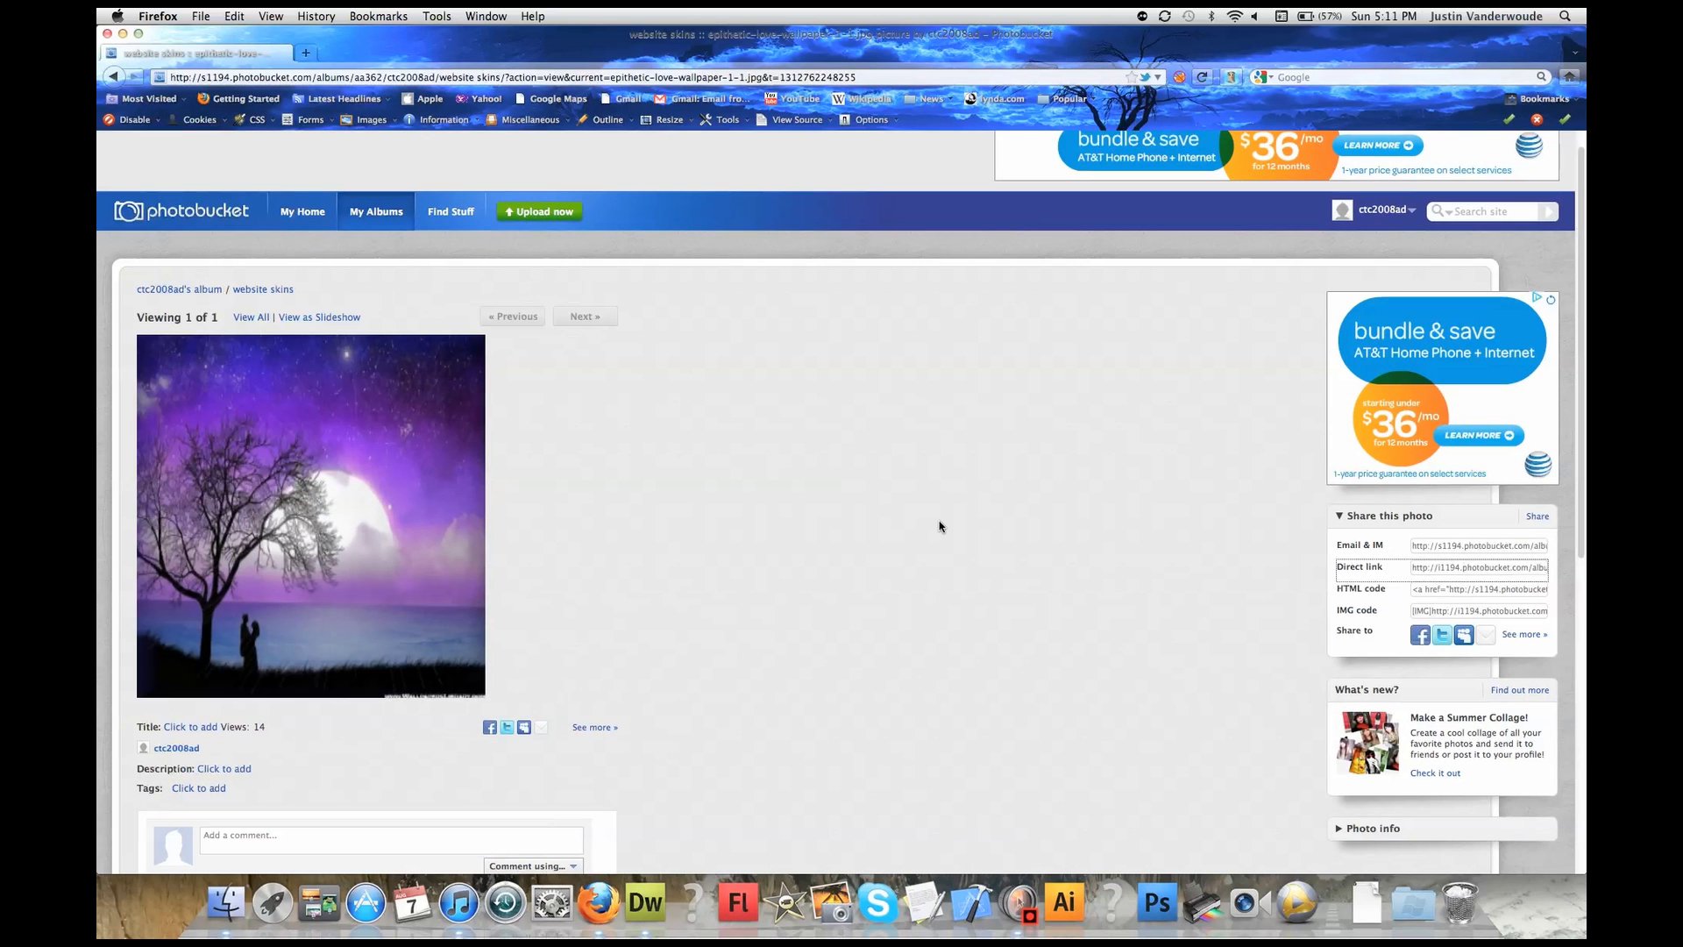
{"action": "key", "text": "ctrl+Up"}
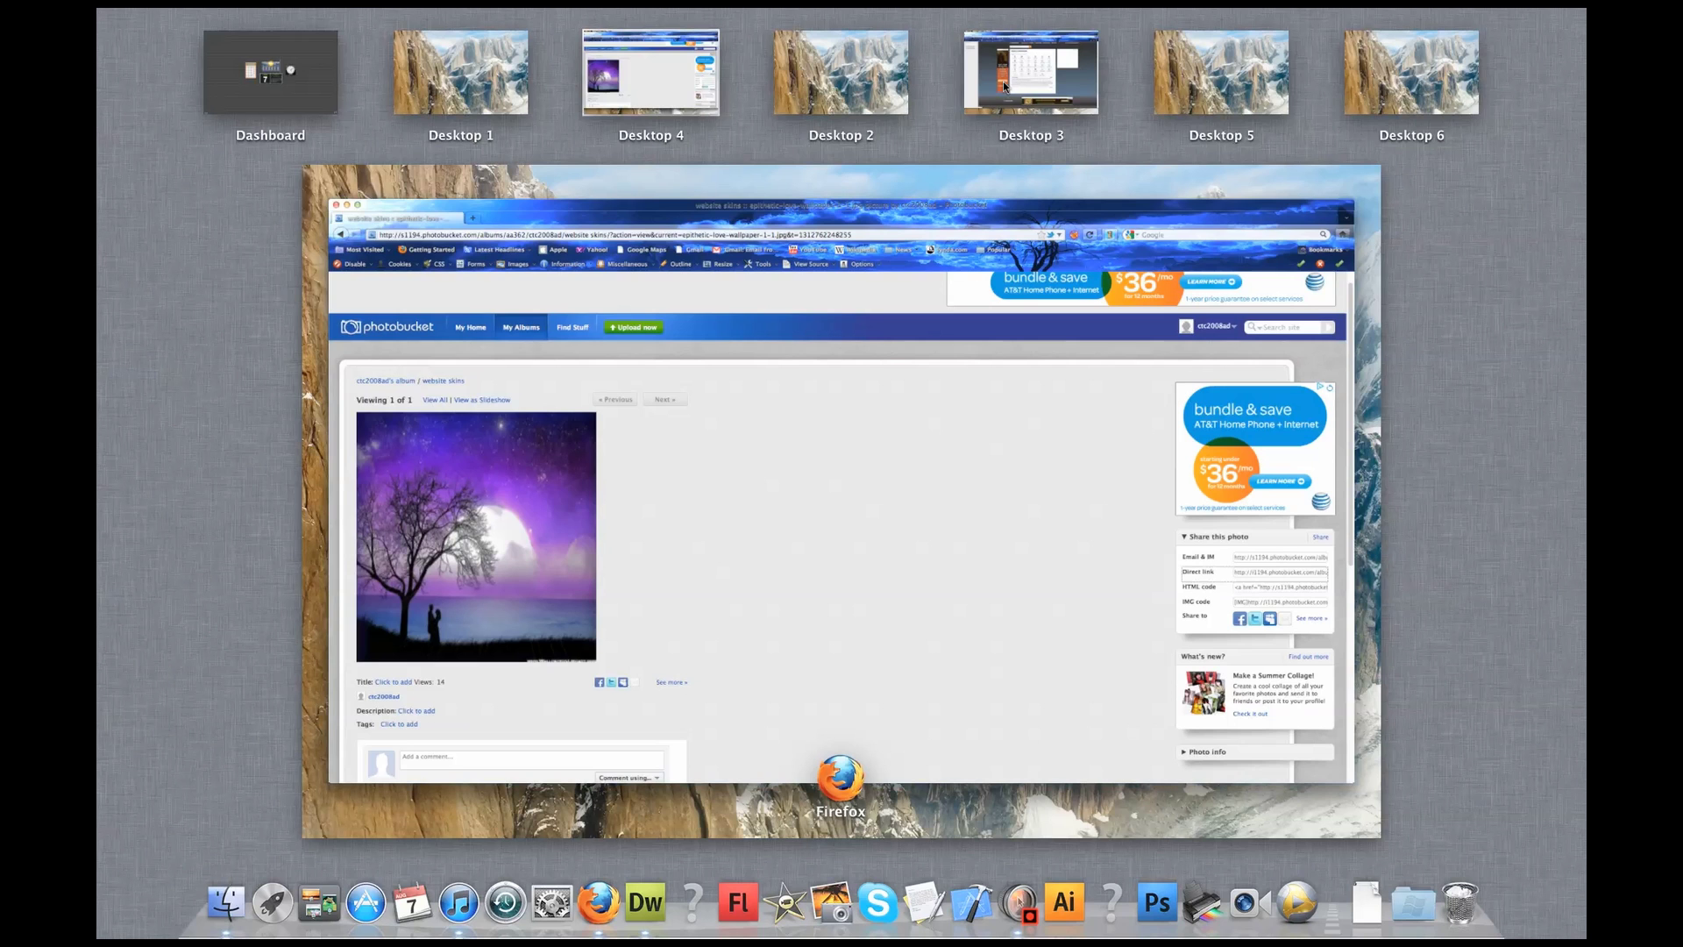
Return to Playlist.com's Player Configuration, set Custom Skin to Yes, and view the skin-URL help.
{"action": "left_click", "coordinate": [1008, 88]}
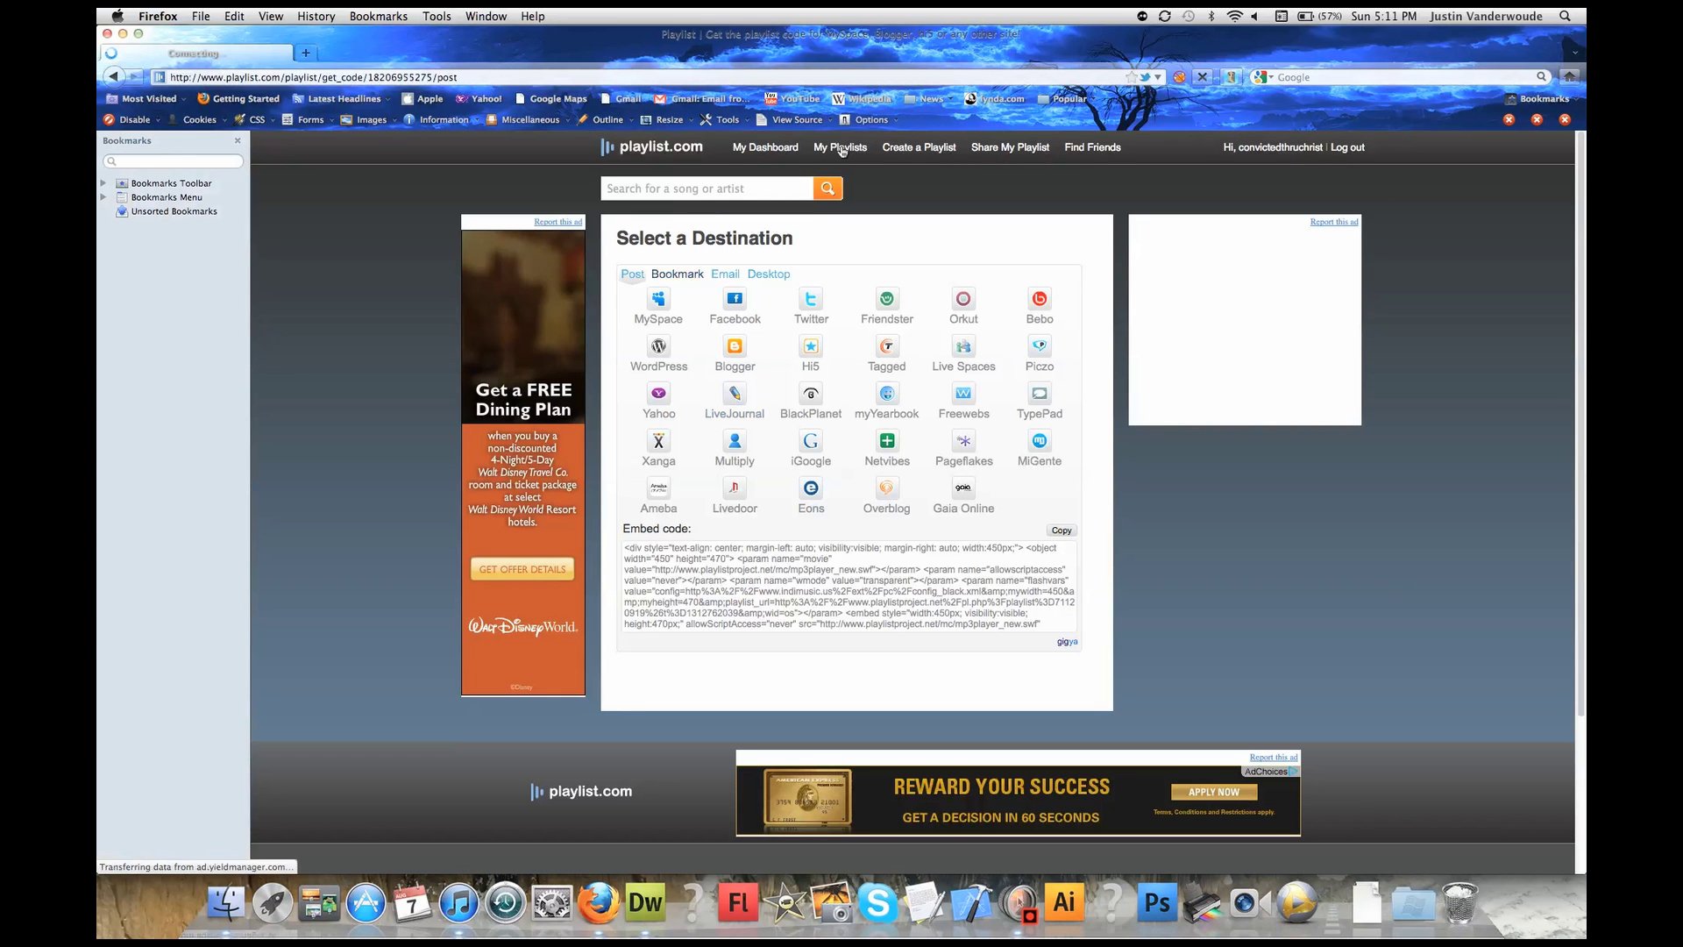
{"action": "left_click", "coordinate": [114, 77]}
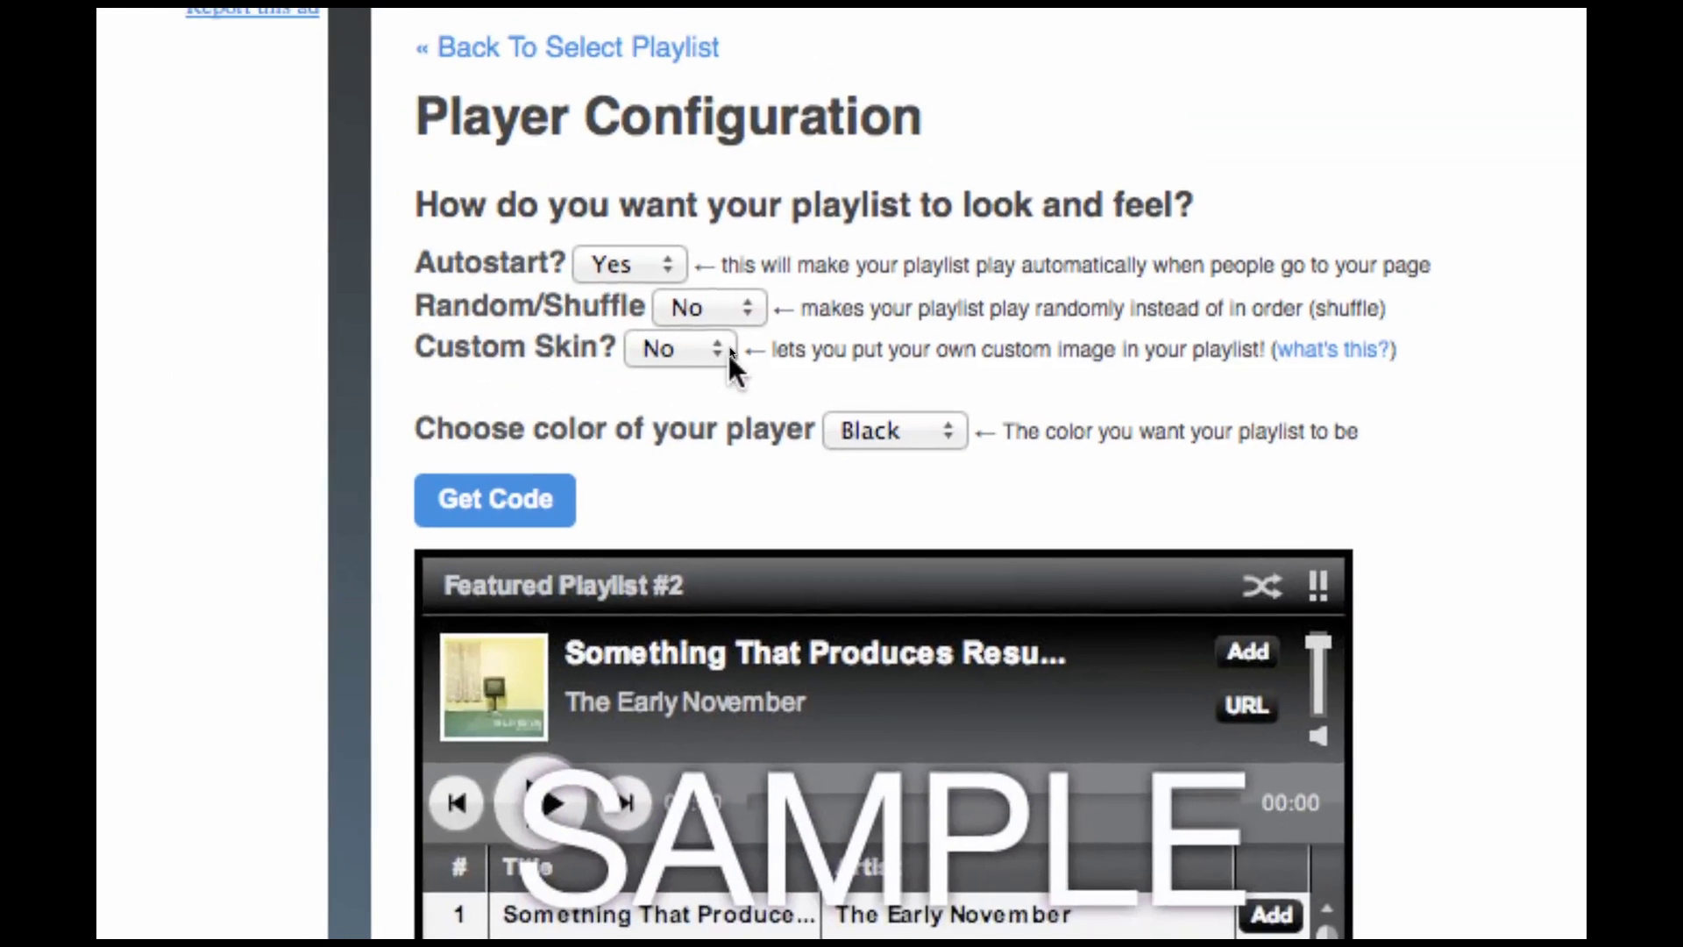
{"action": "left_click", "coordinate": [726, 354]}
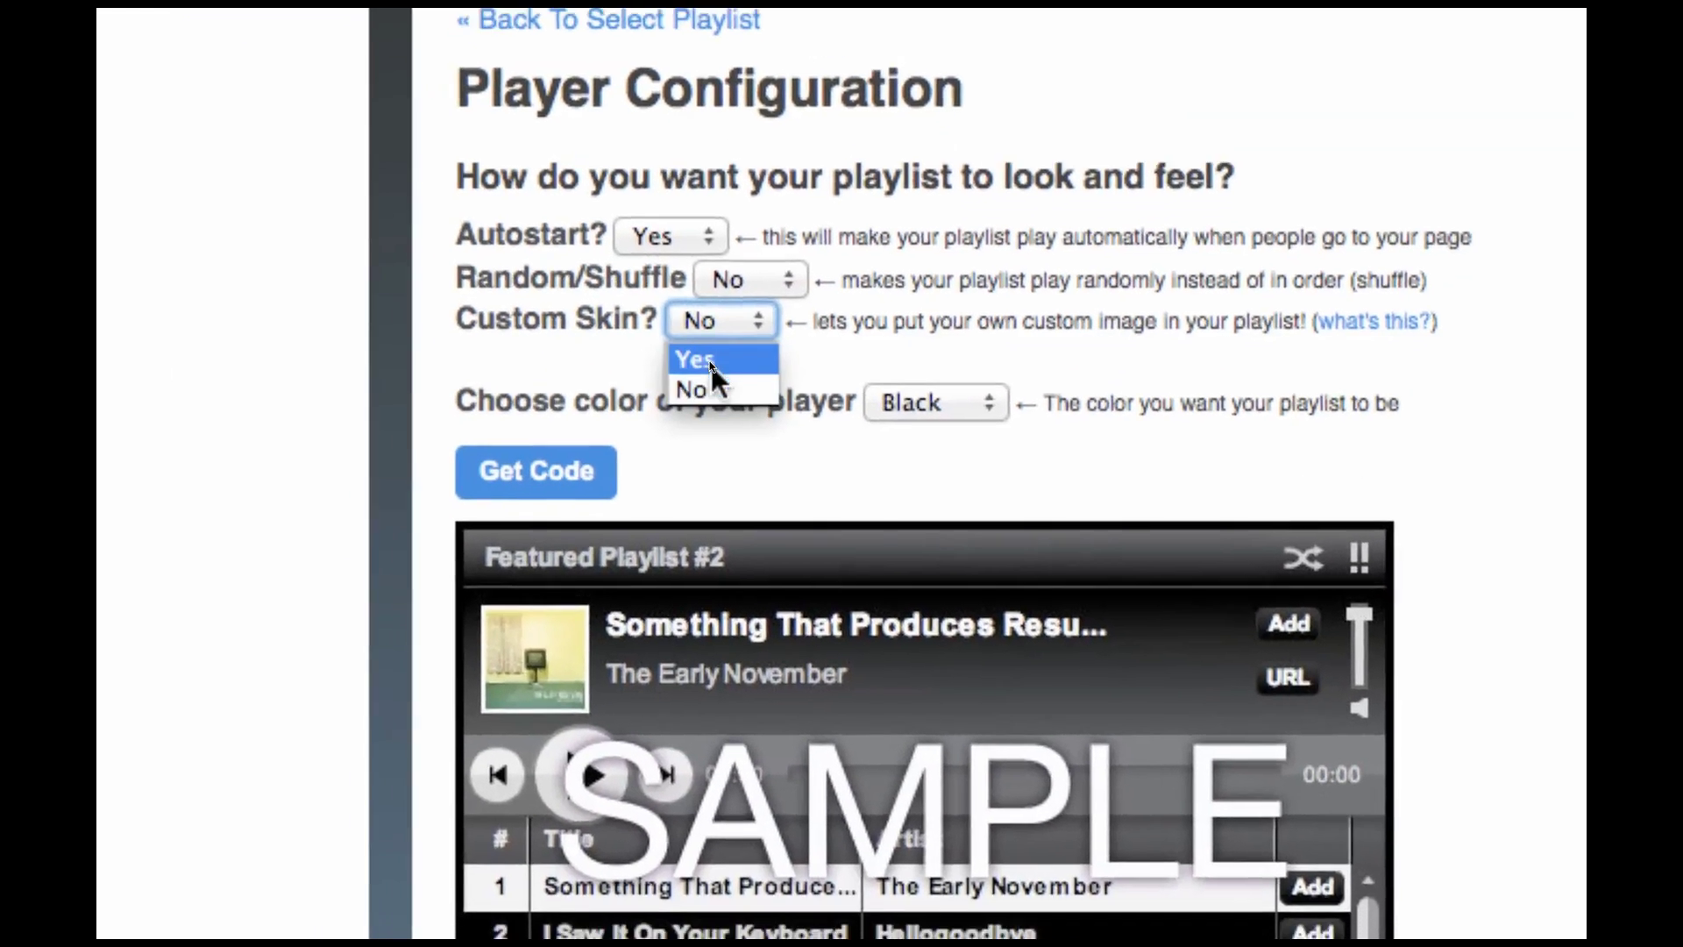
{"action": "left_click", "coordinate": [712, 361]}
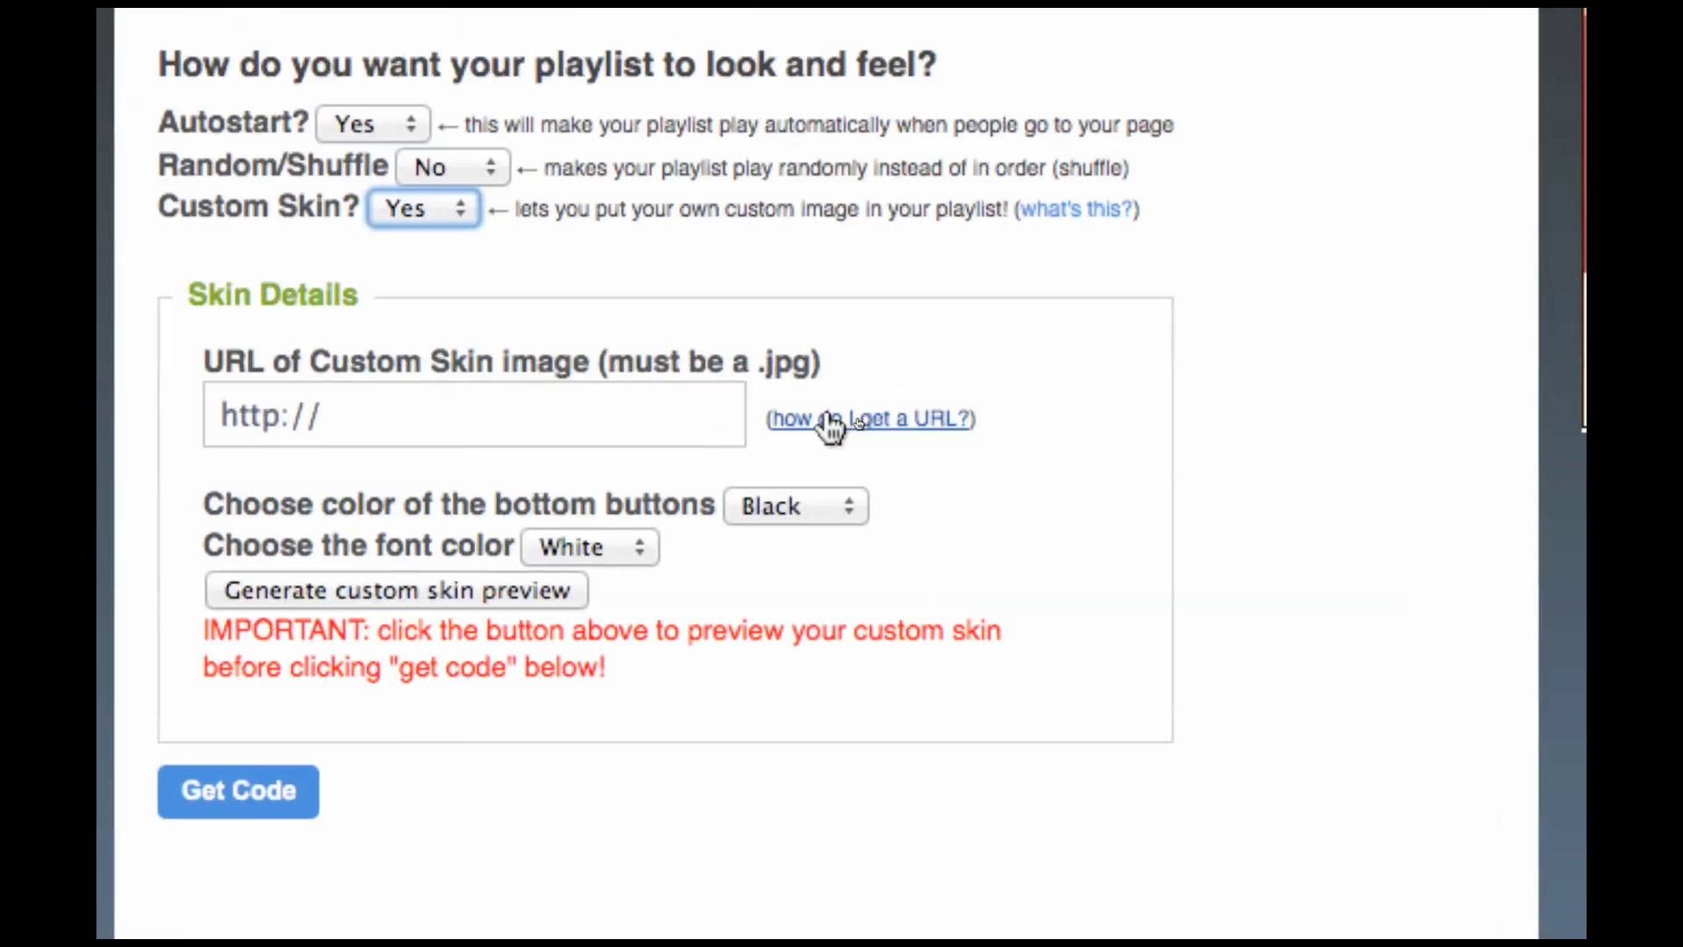
{"action": "left_click", "coordinate": [825, 412]}
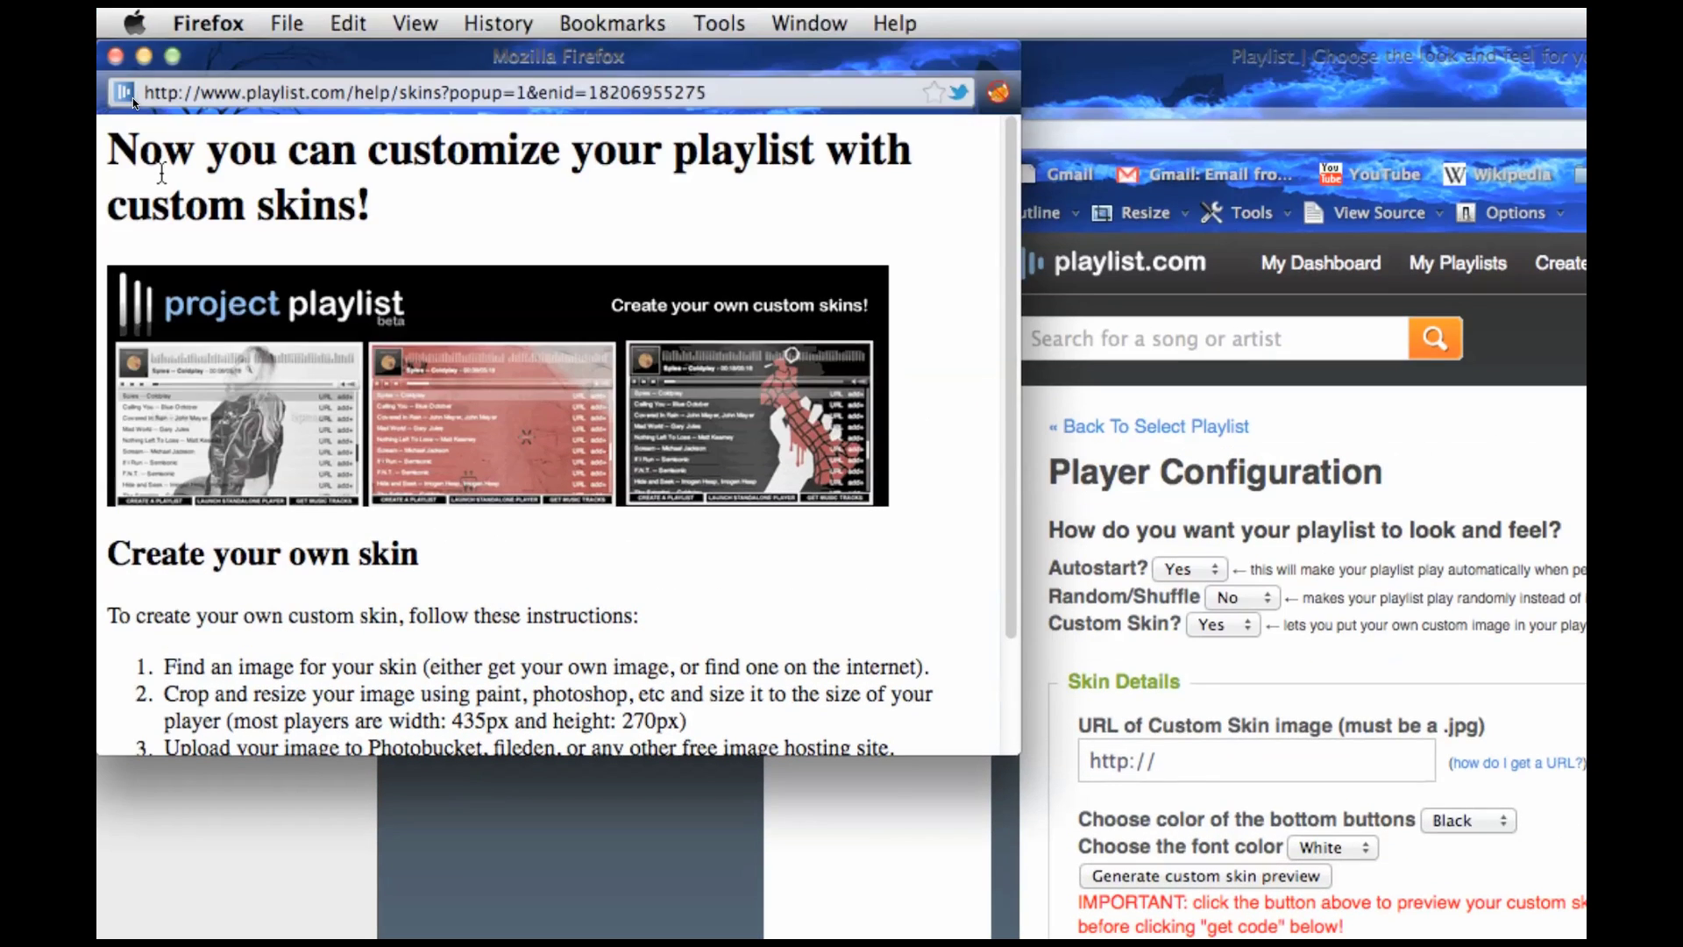
{"action": "left_click", "coordinate": [115, 56]}
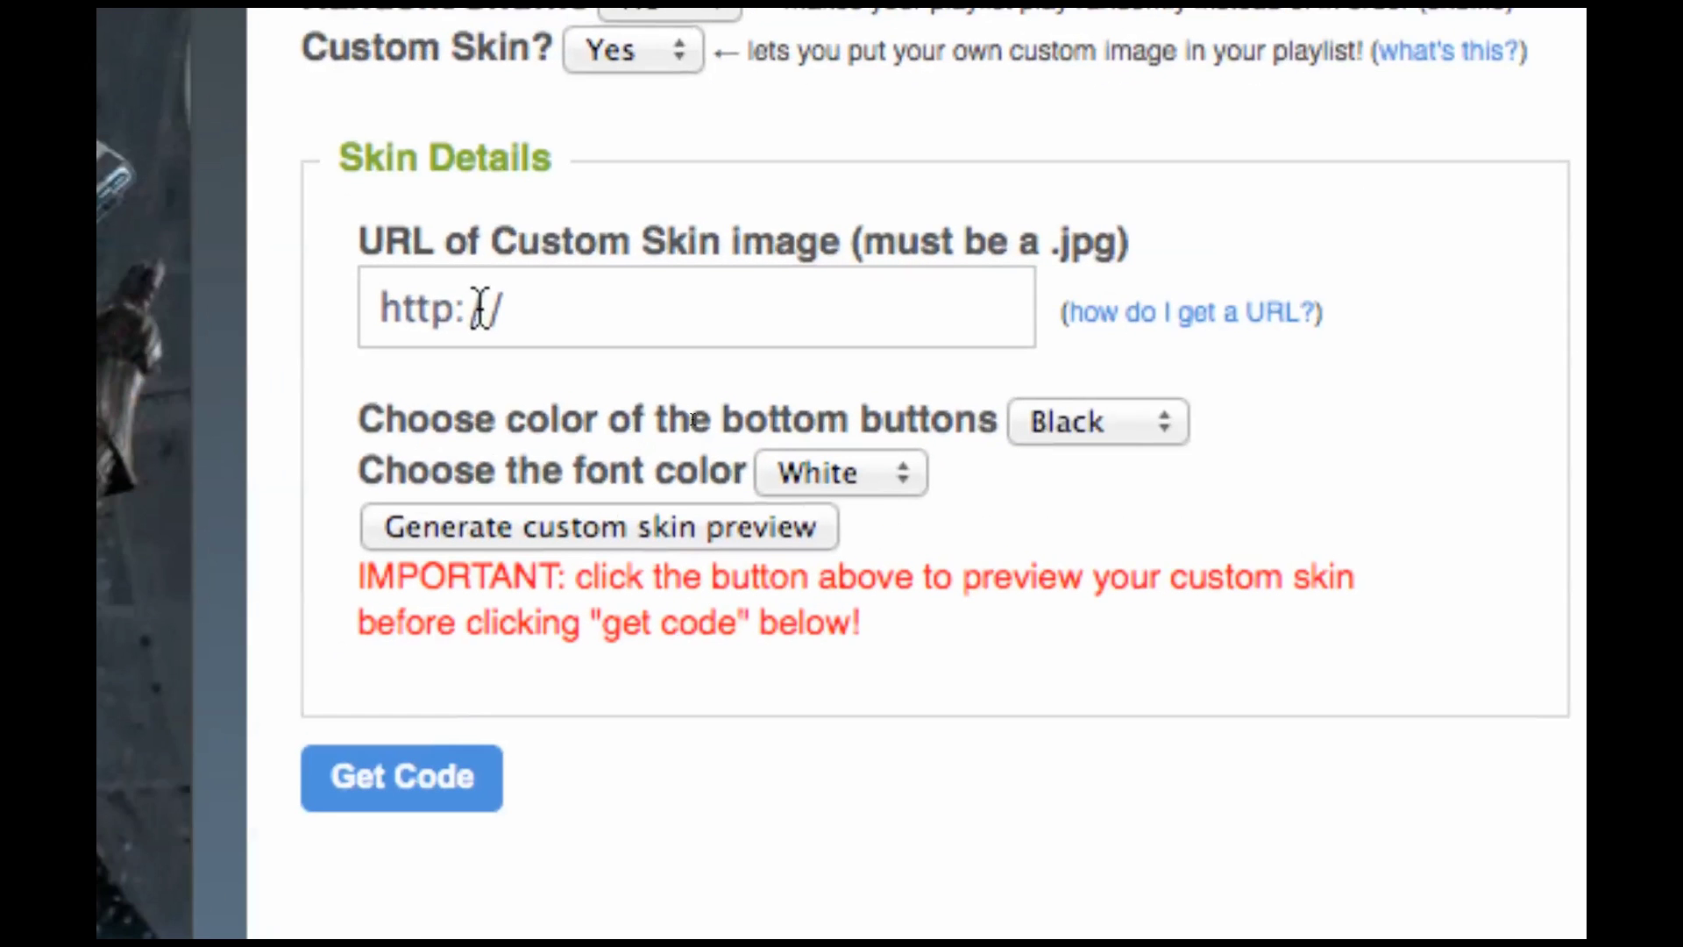
{"action": "left_click", "coordinate": [482, 308]}
{"action": "left_click_drag", "start_coordinate": [488, 308], "coordinate": [379, 311]}
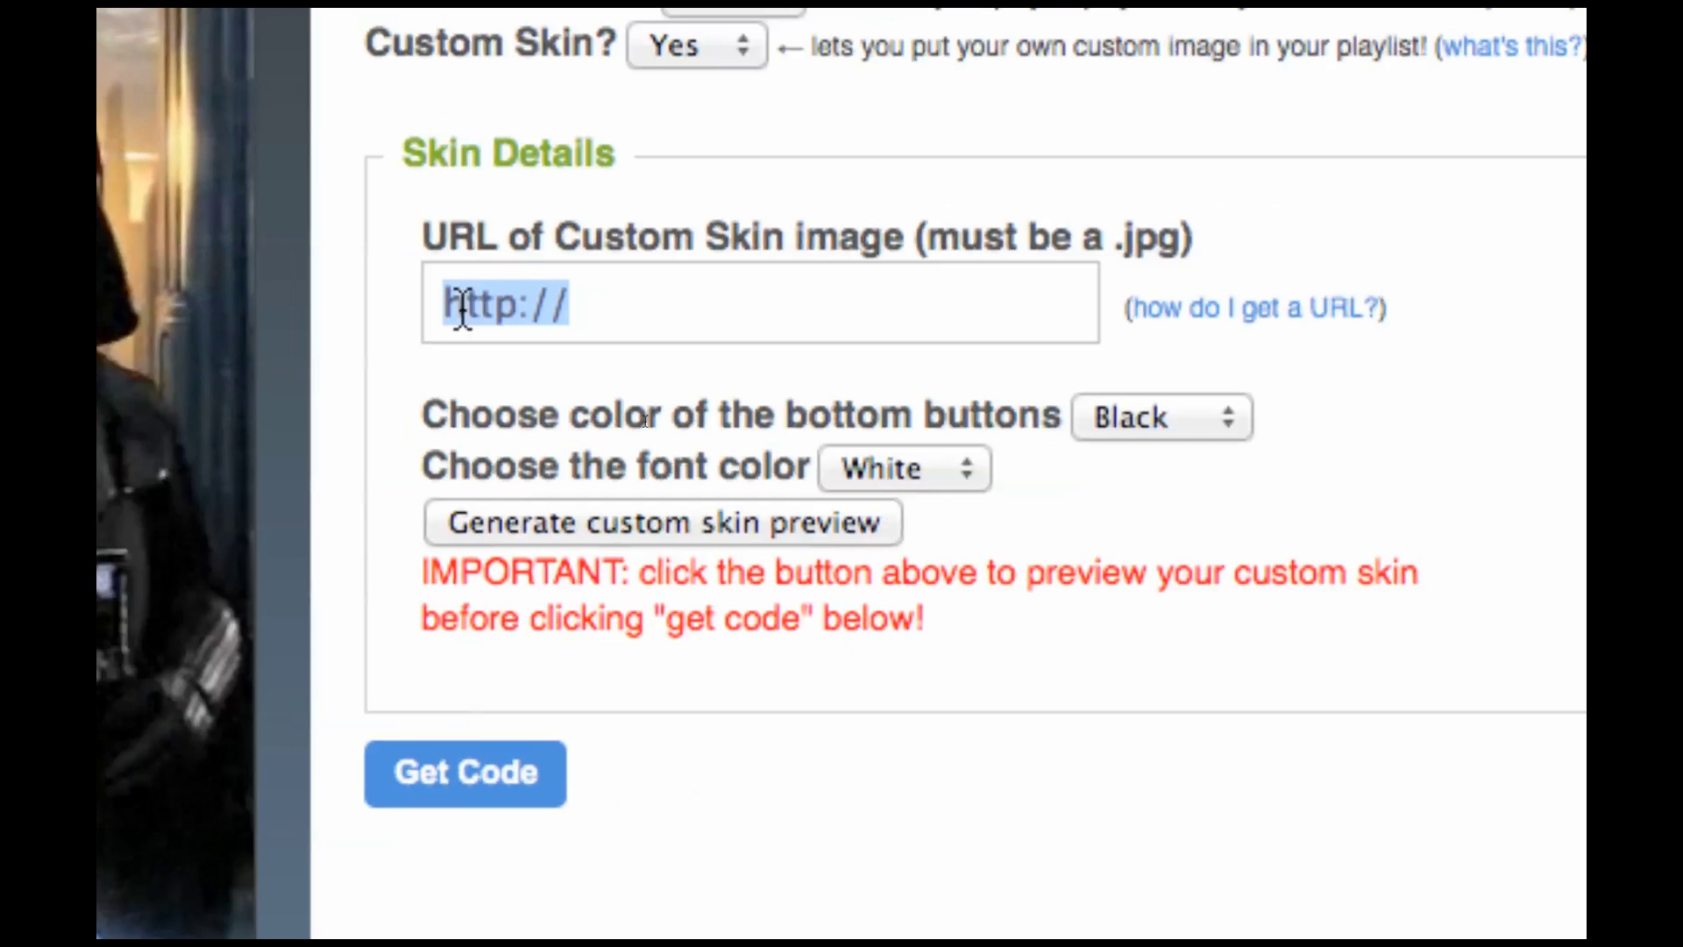
{"action": "key", "text": "BackSpace"}
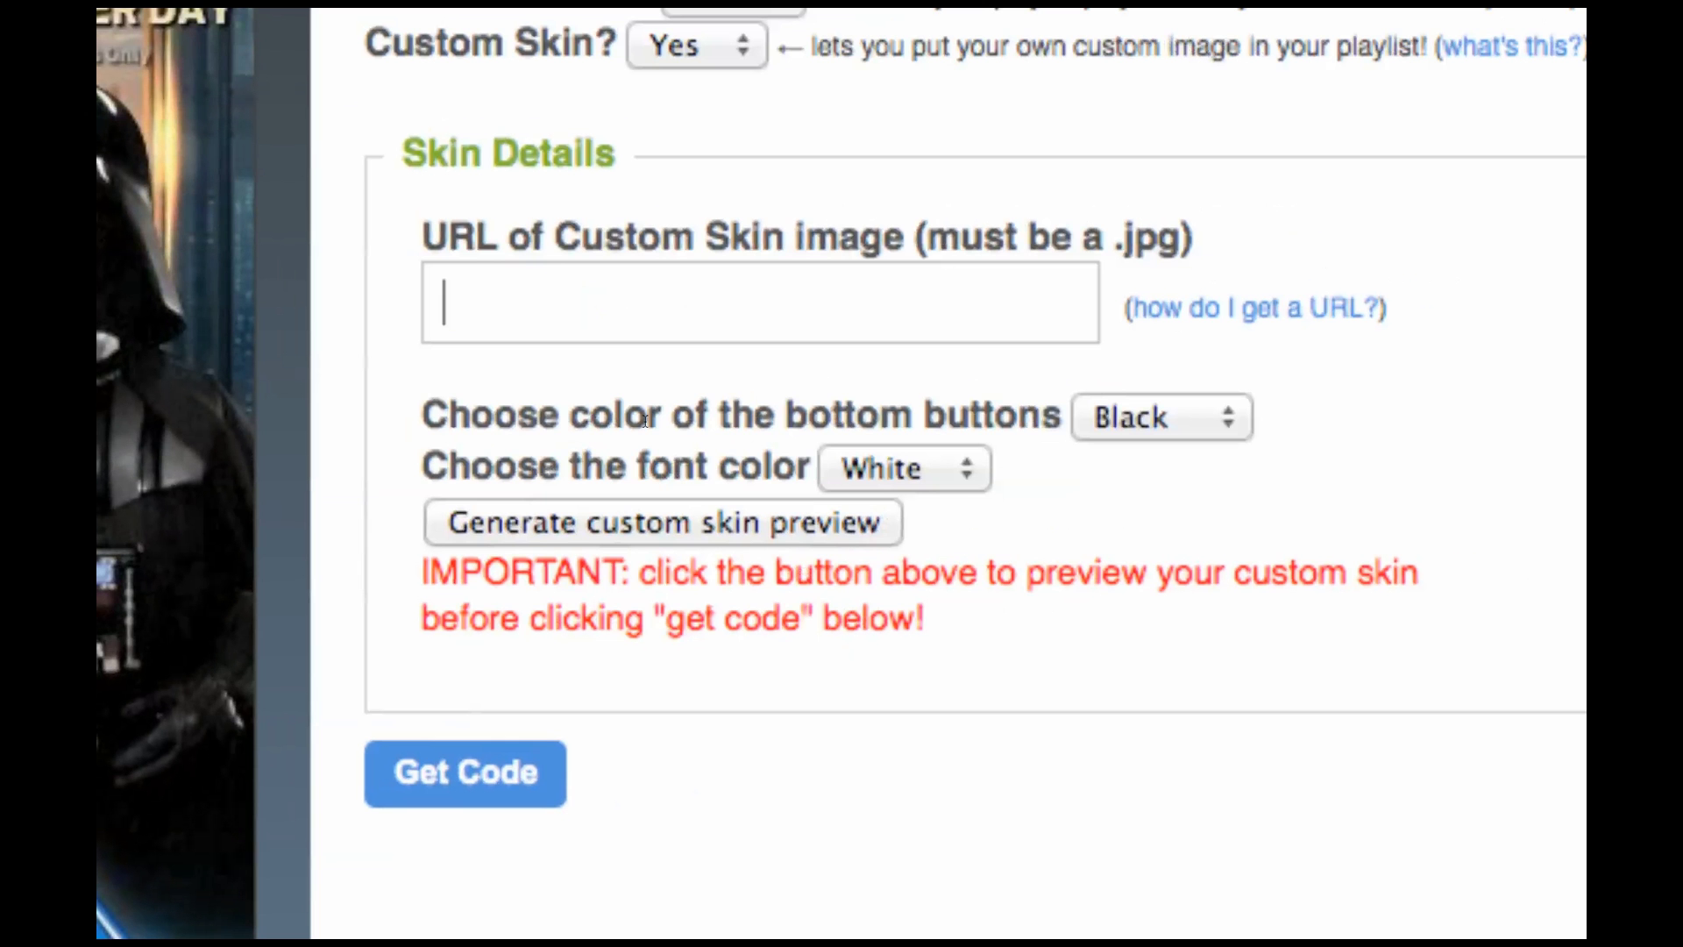
{"action": "key", "text": "super+v"}
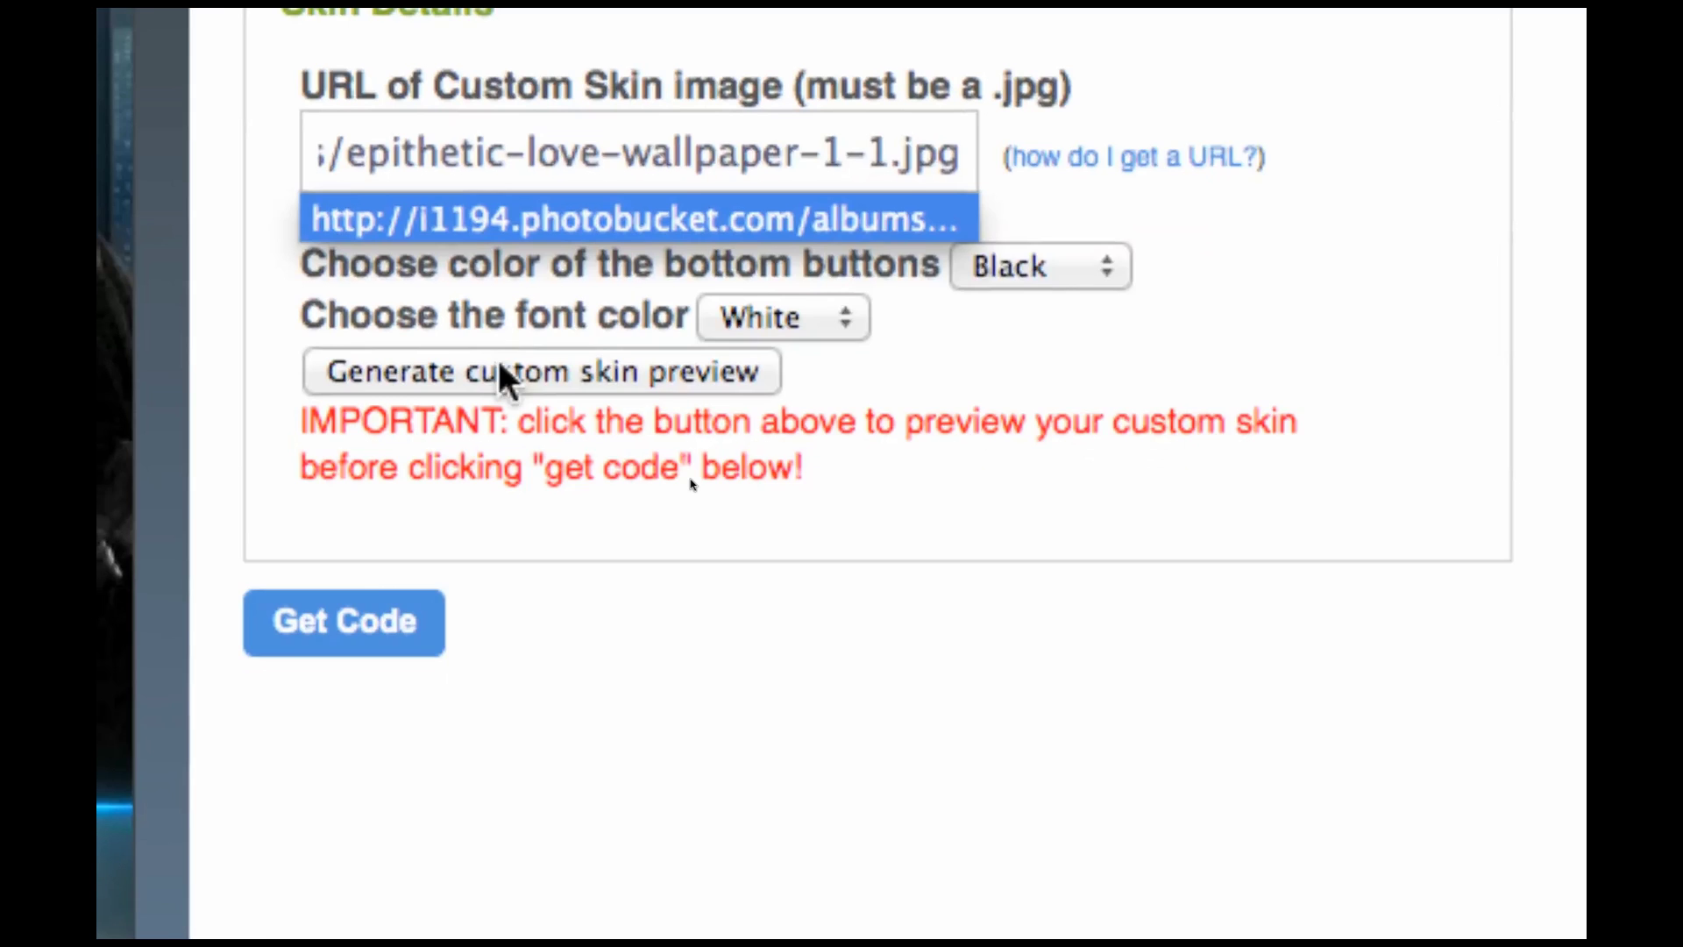
{"action": "left_click", "coordinate": [692, 485]}
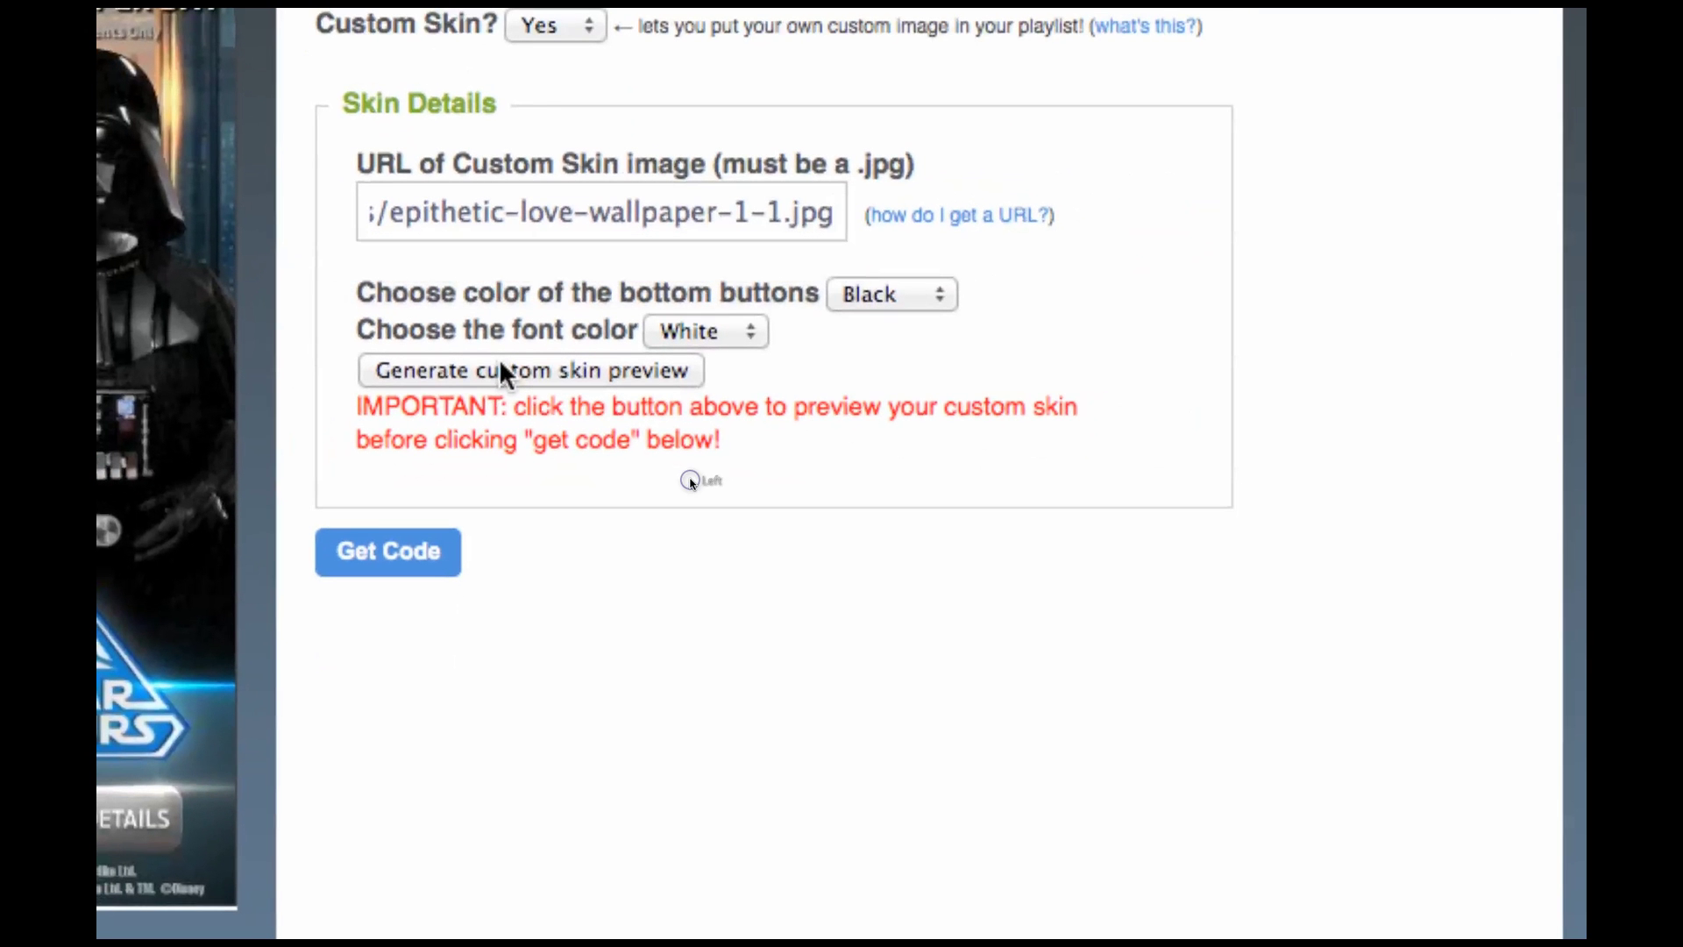
Generate the night-sky skin preview, copy the player's embed code, and show all desktops.
{"action": "scroll", "coordinate": [690, 482], "scroll_direction": "down", "scroll_amount": 1}
{"action": "left_click", "coordinate": [501, 366]}
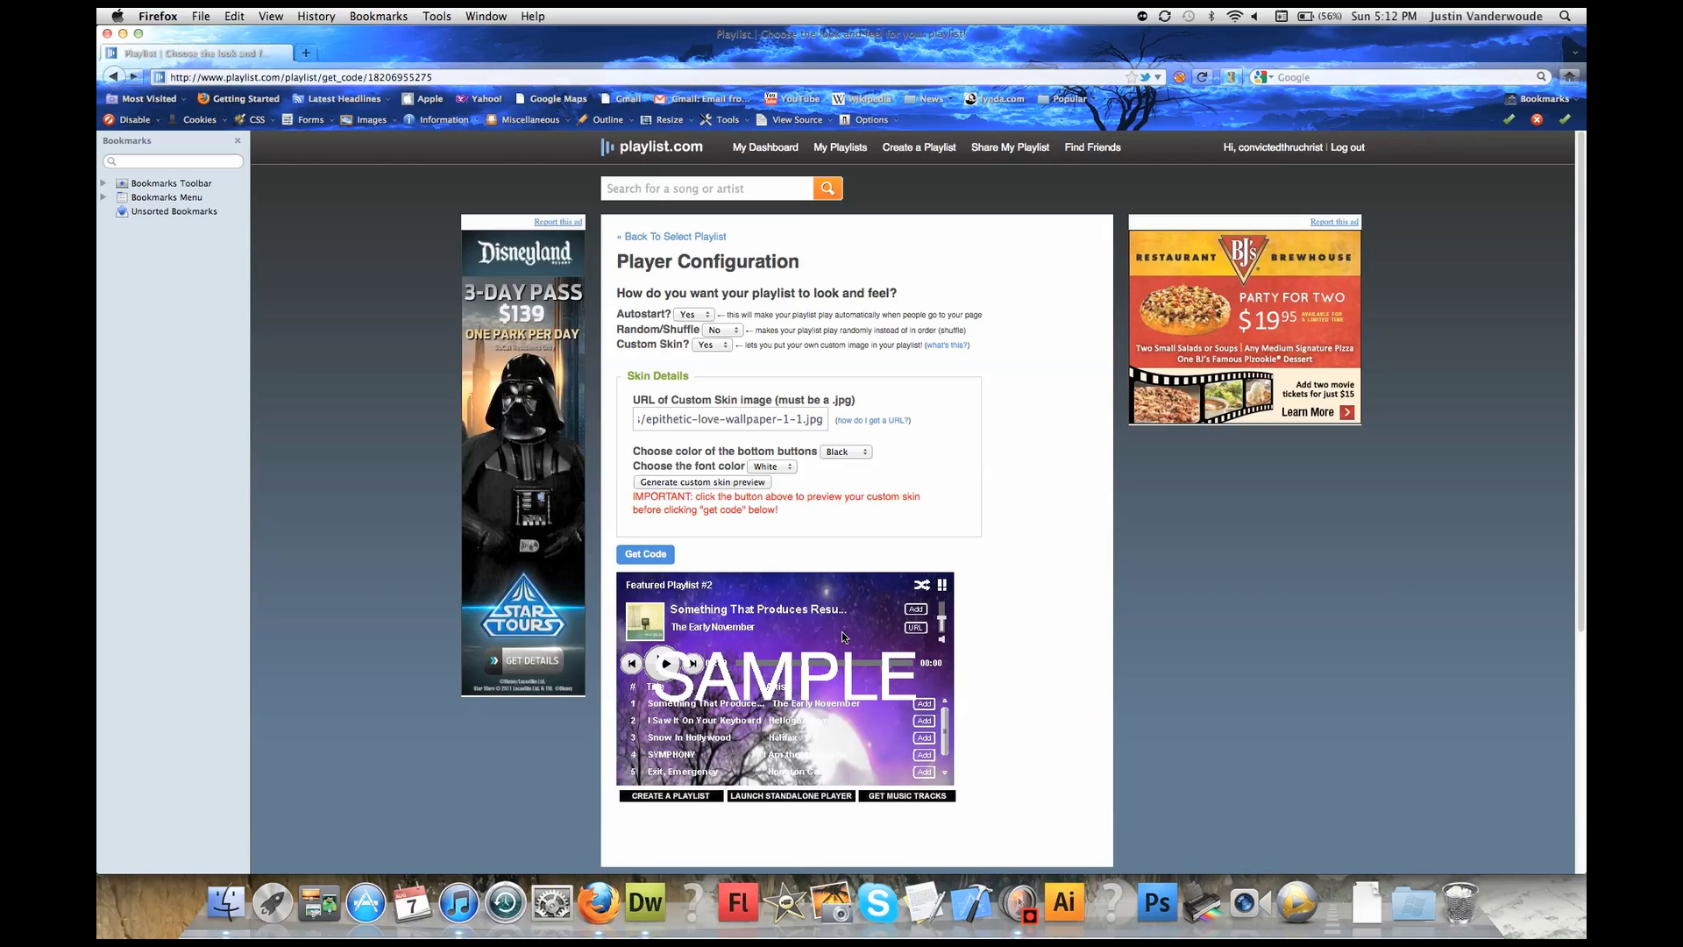
{"action": "scroll", "coordinate": [841, 631], "scroll_direction": "down", "scroll_amount": 2}
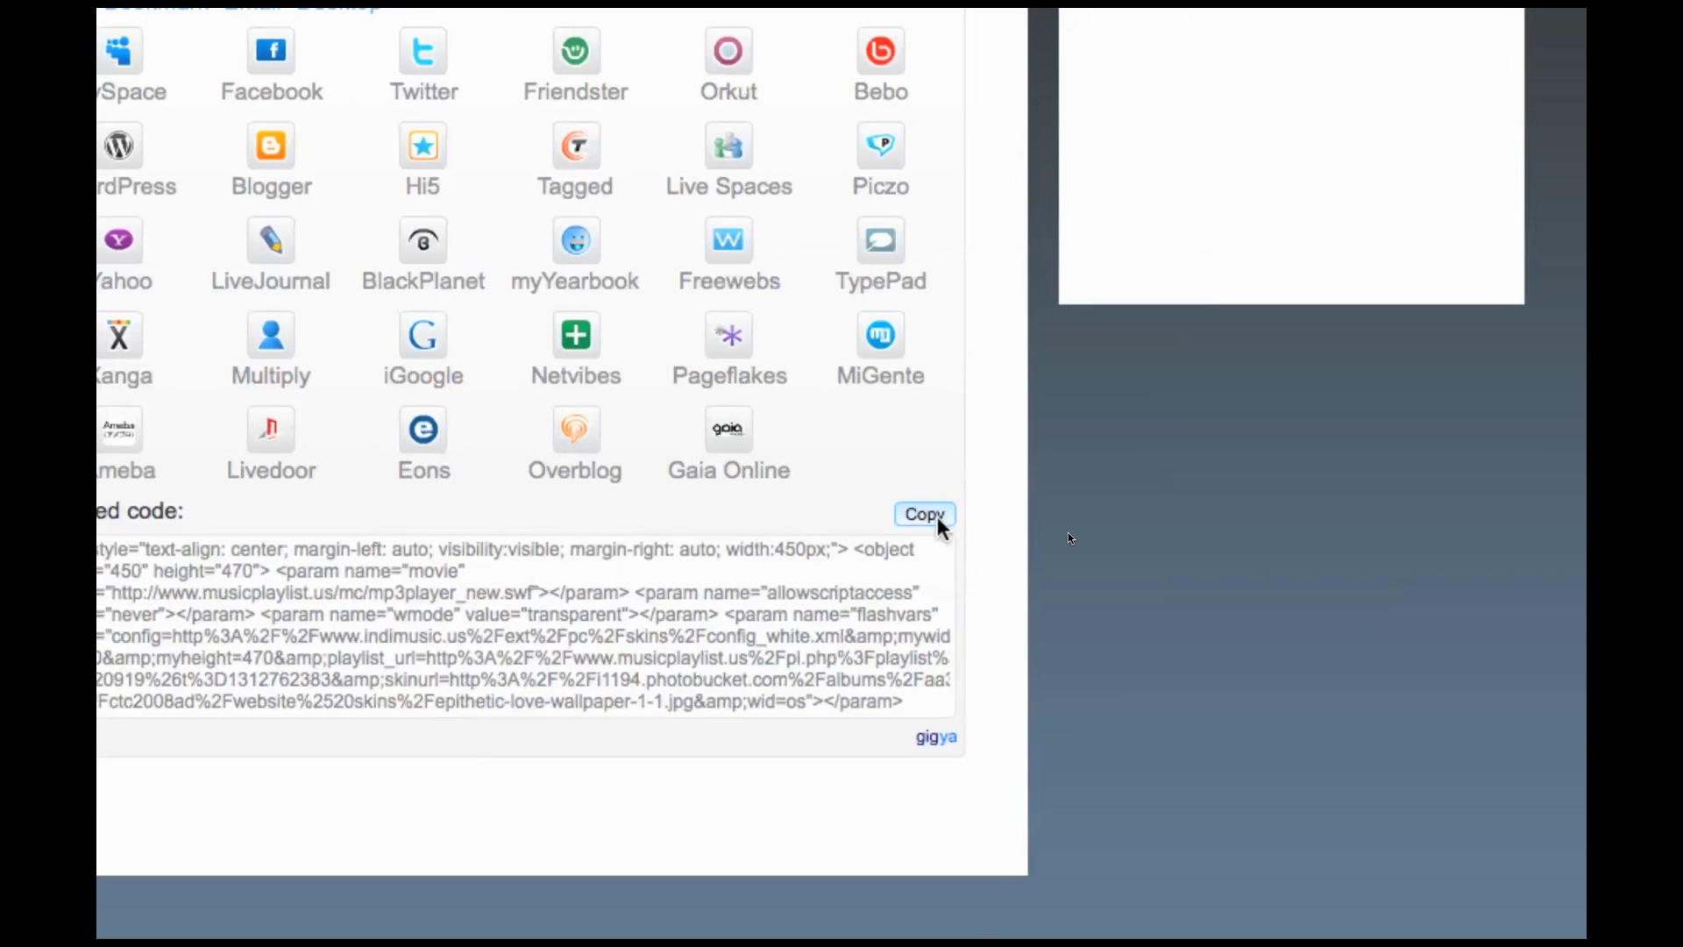
{"action": "left_click", "coordinate": [1283, 456]}
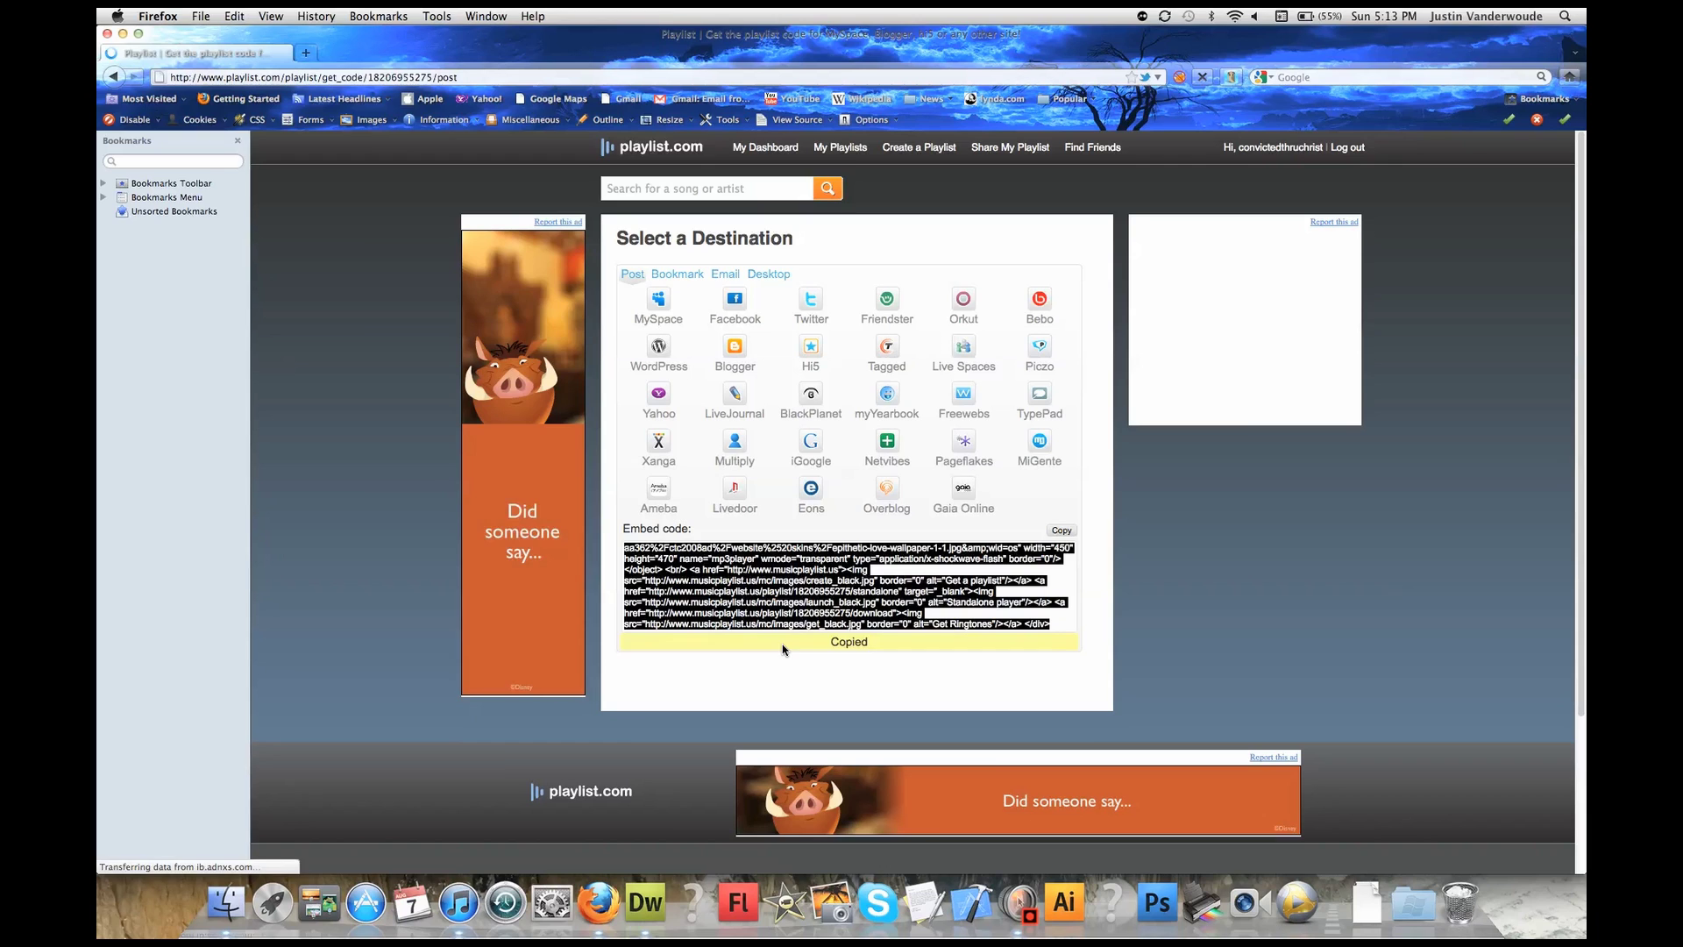
{"action": "key", "text": "ctrl+Up"}
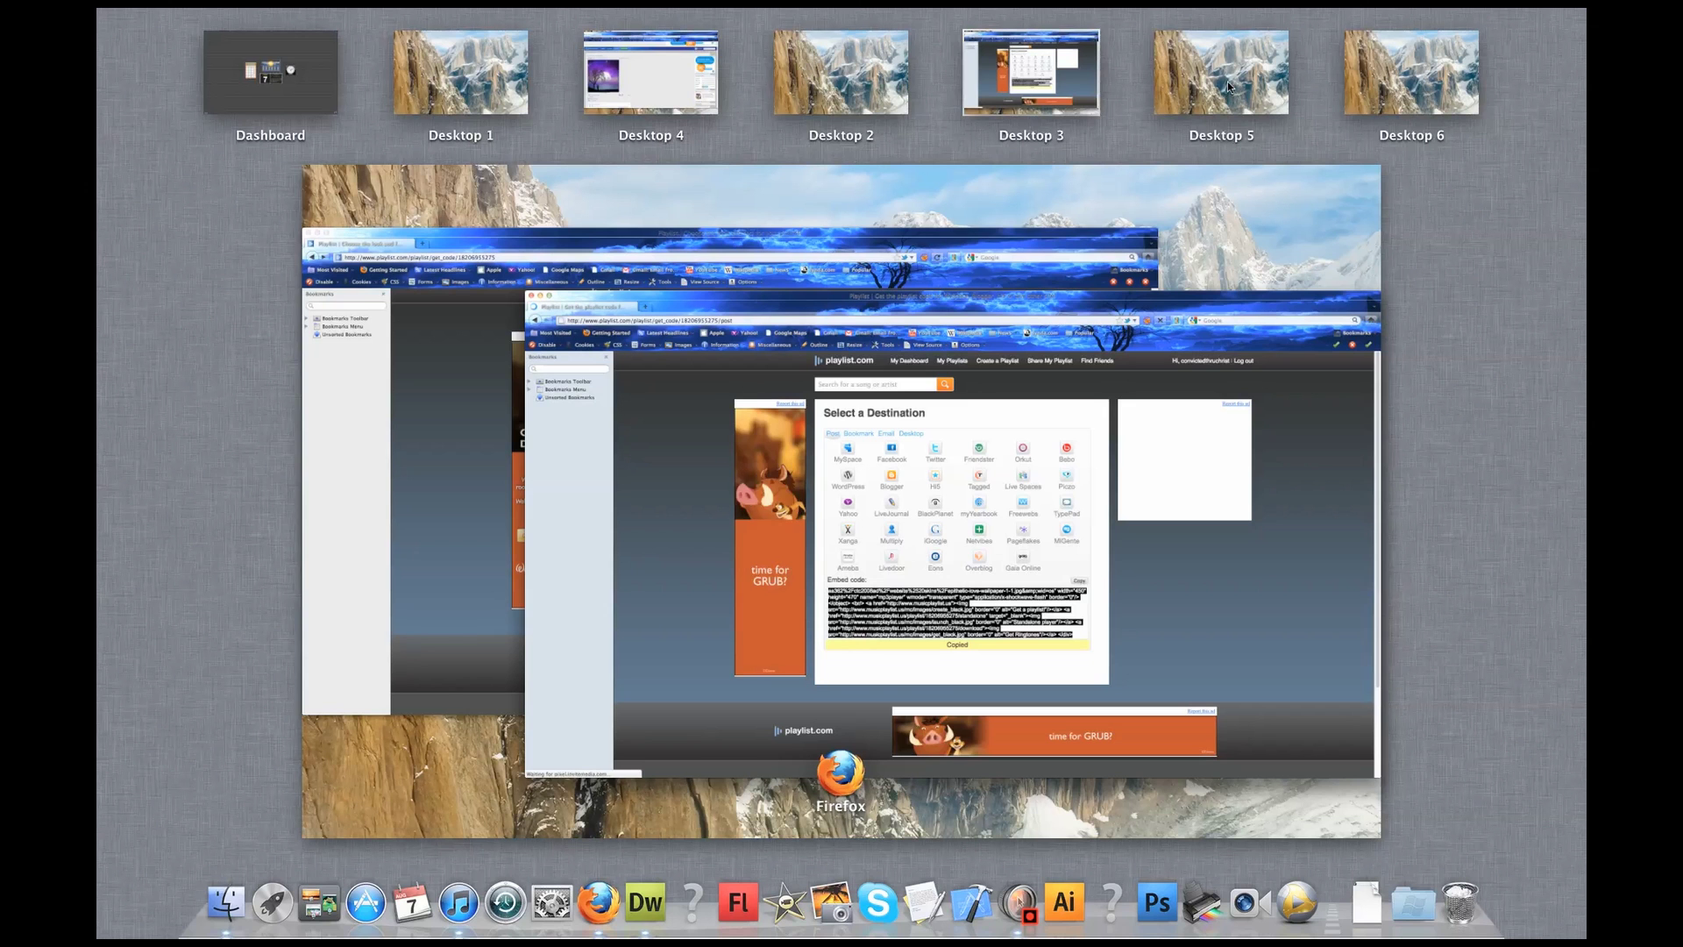
In Dreamweaver, delete the old Flash object from batting.html and refresh the design view.
{"action": "left_click", "coordinate": [1031, 73]}
{"action": "left_click", "coordinate": [650, 552]}
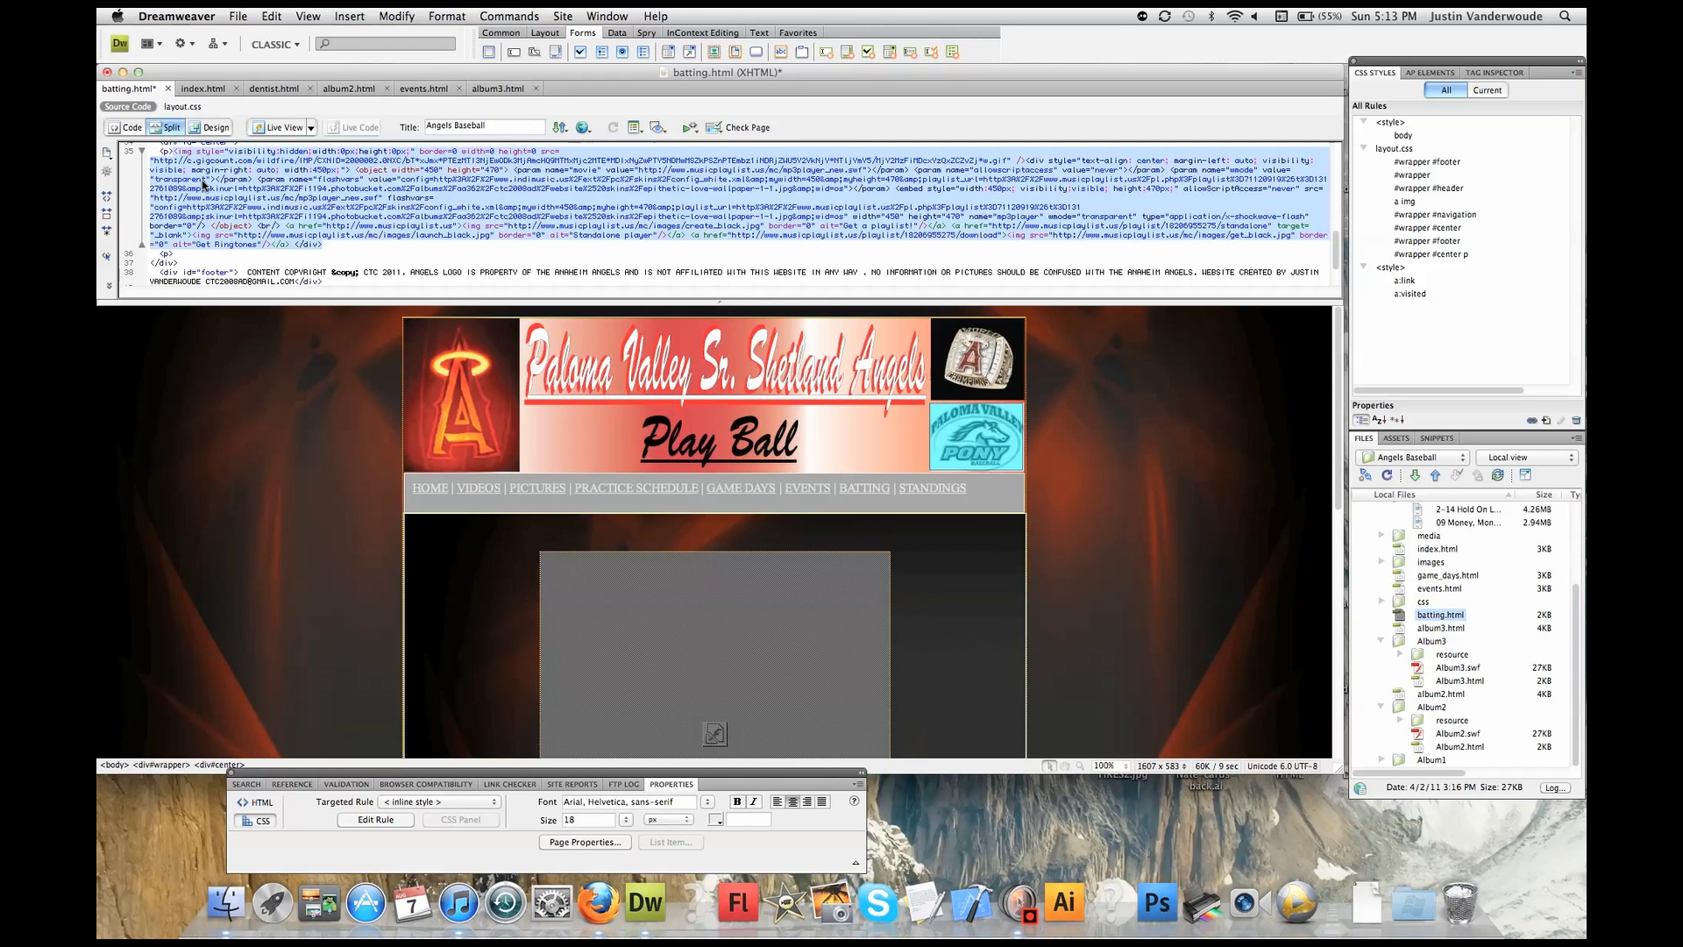
{"action": "key", "text": "BackSpace"}
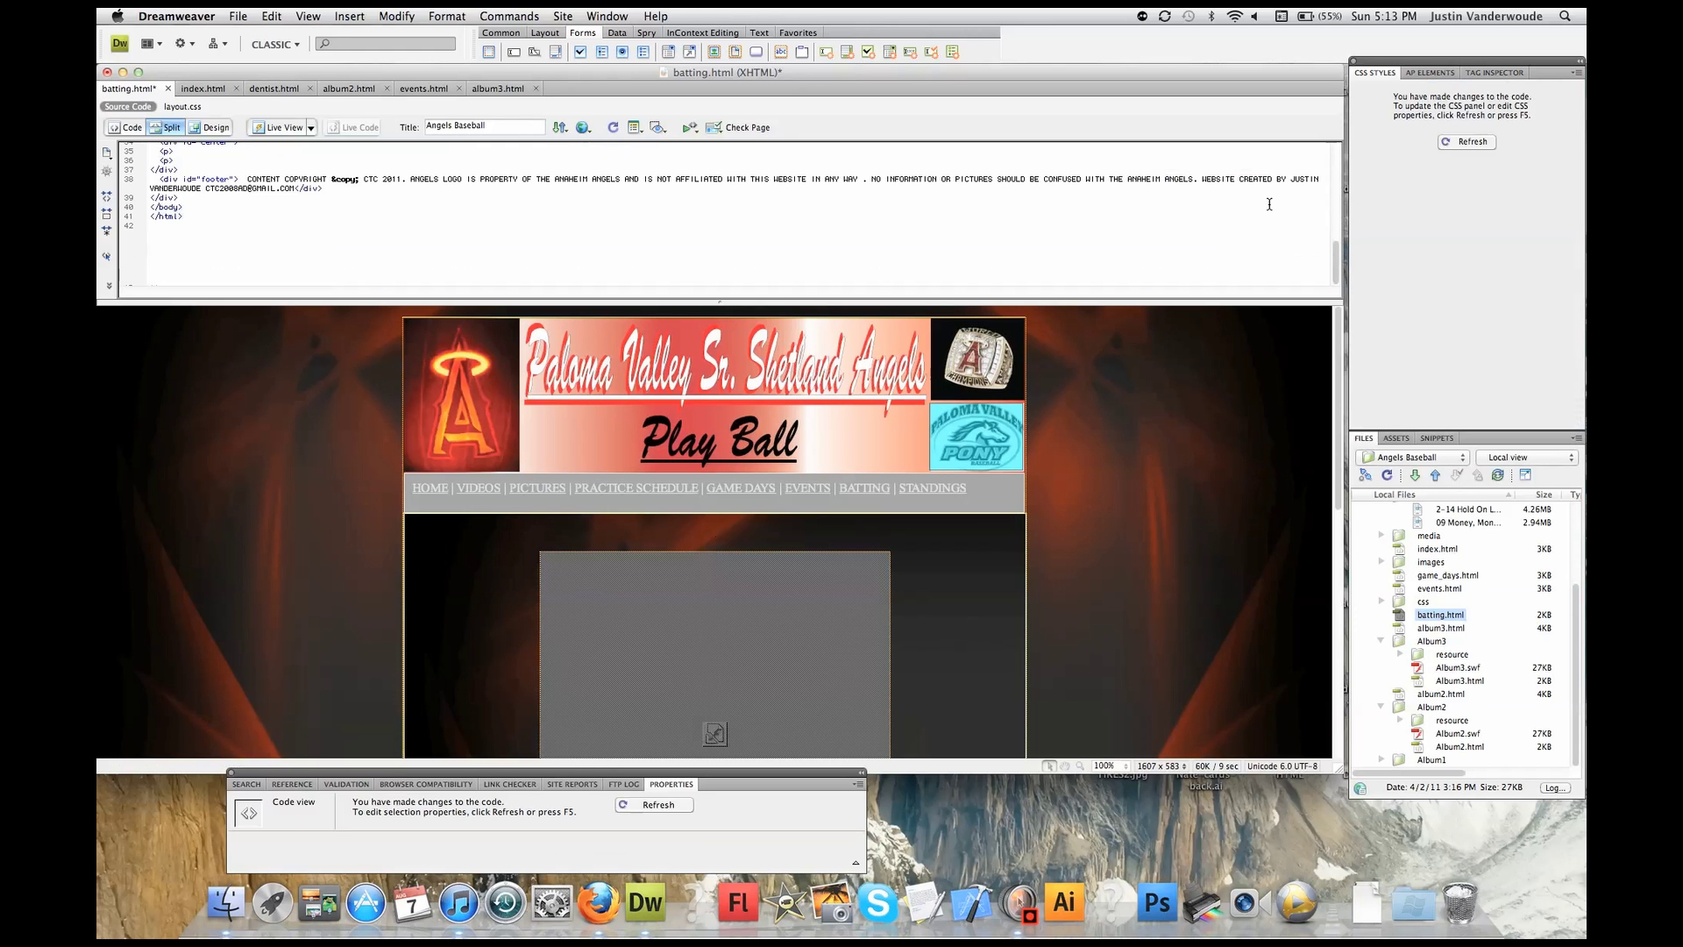
{"action": "left_click", "coordinate": [1461, 142]}
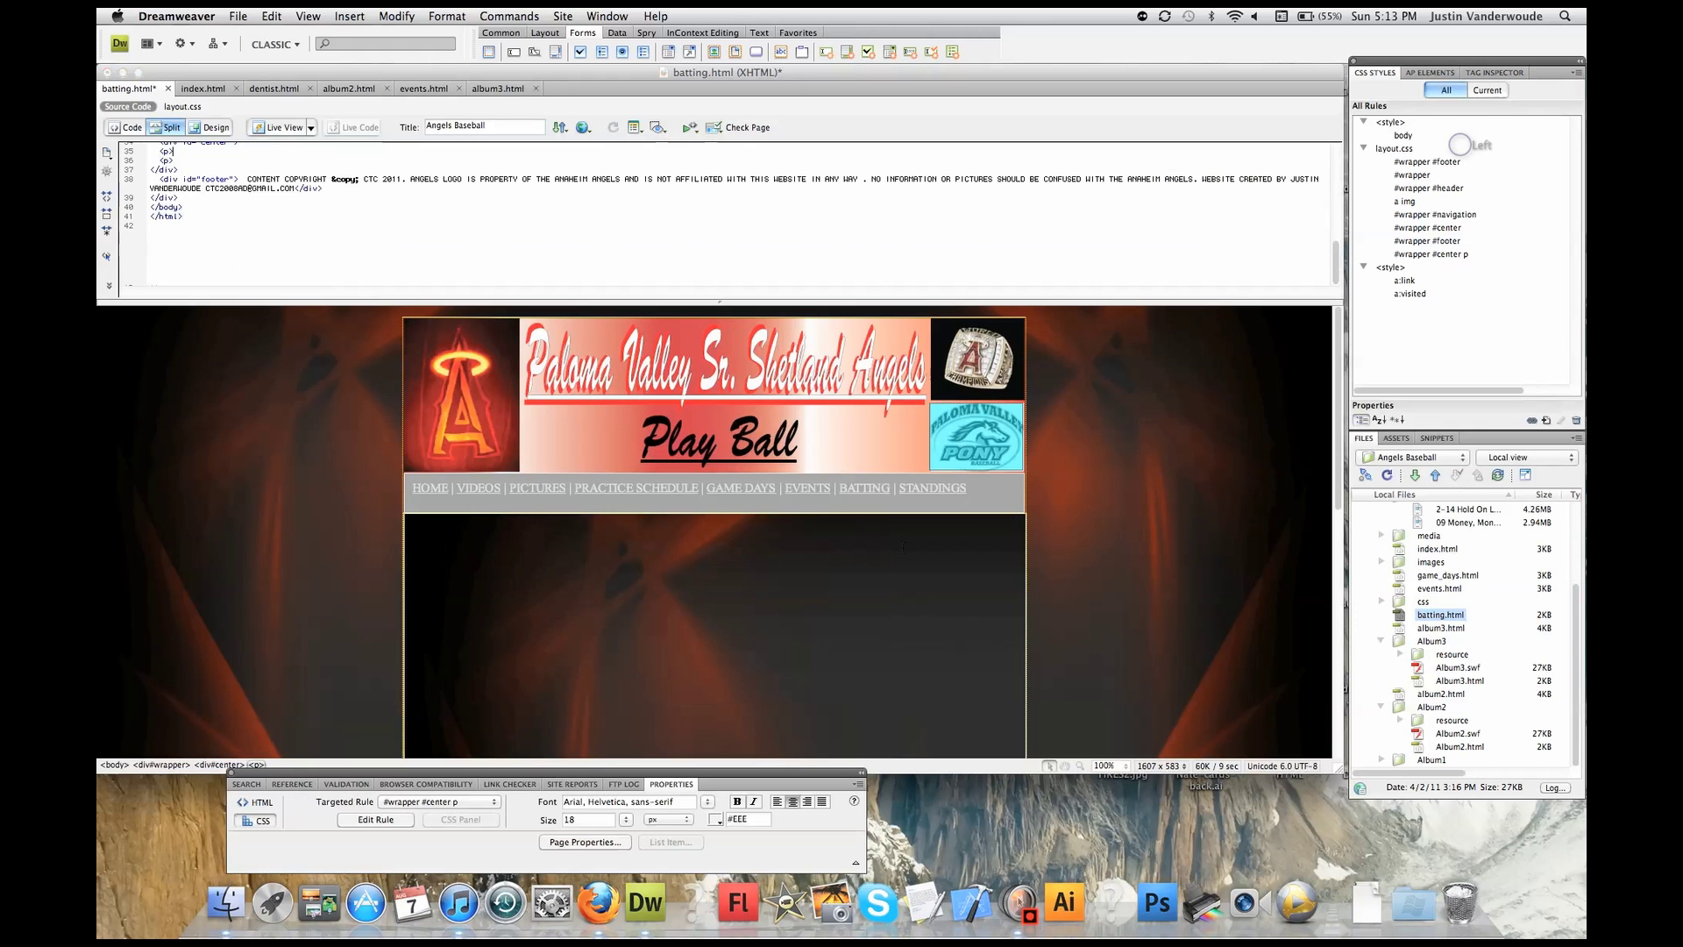
Paste the Playlist.com embed code at line 35 and refresh to show the centred player.
{"action": "left_click", "coordinate": [173, 151]}
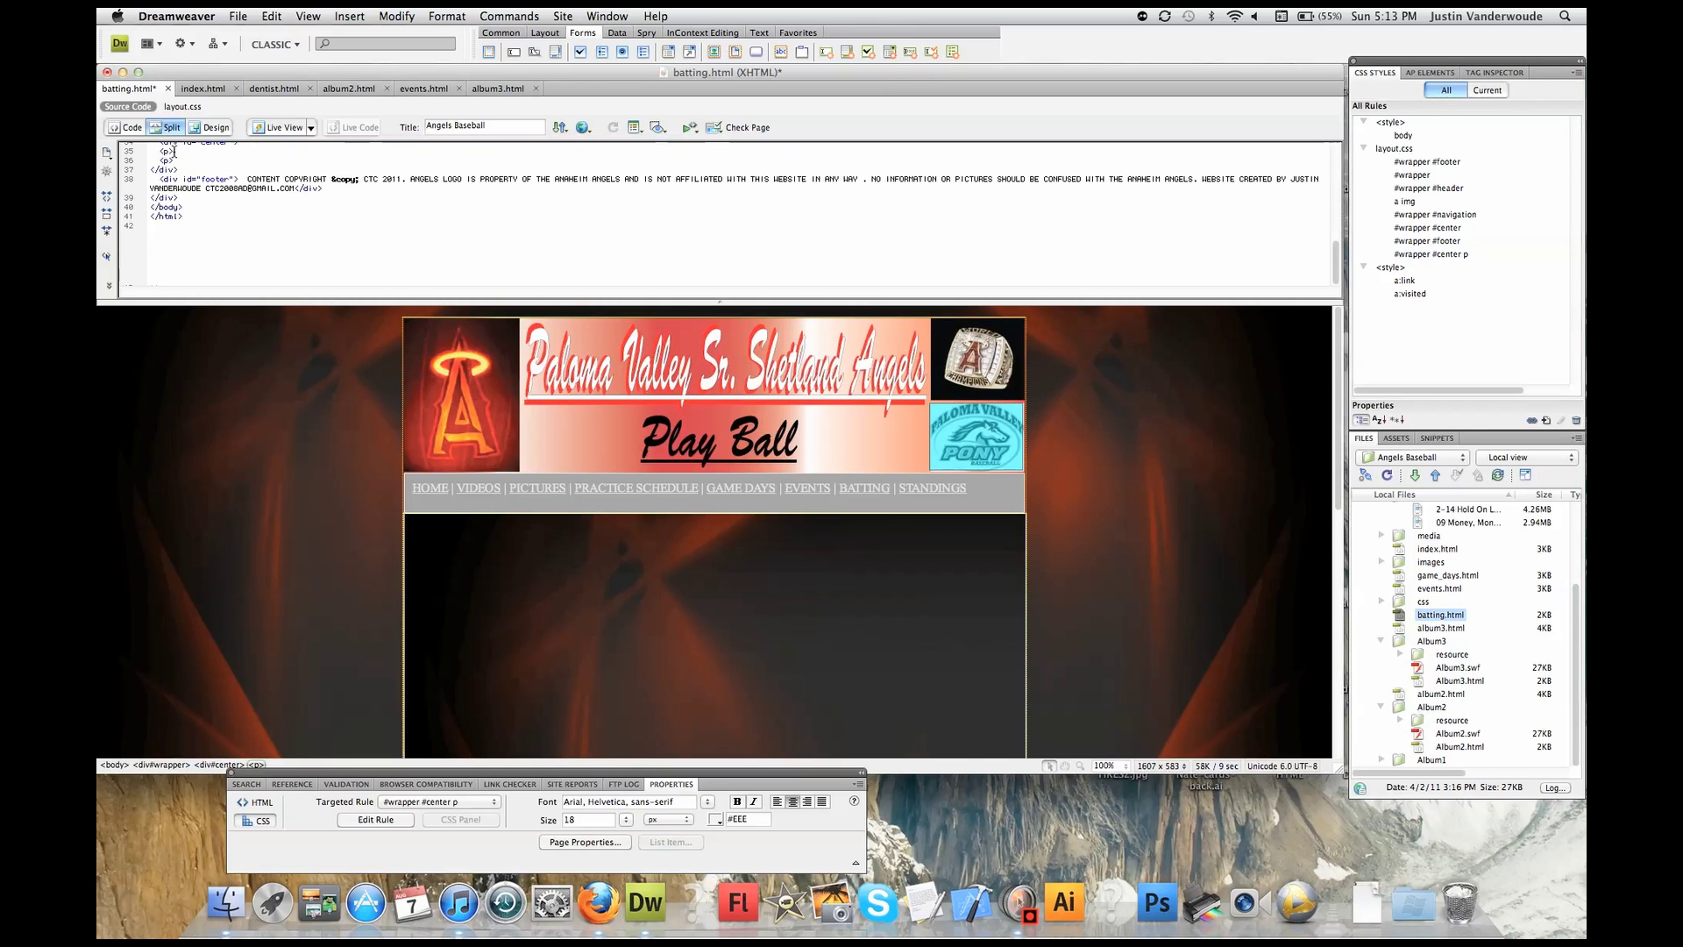
{"action": "key", "text": "super+v"}
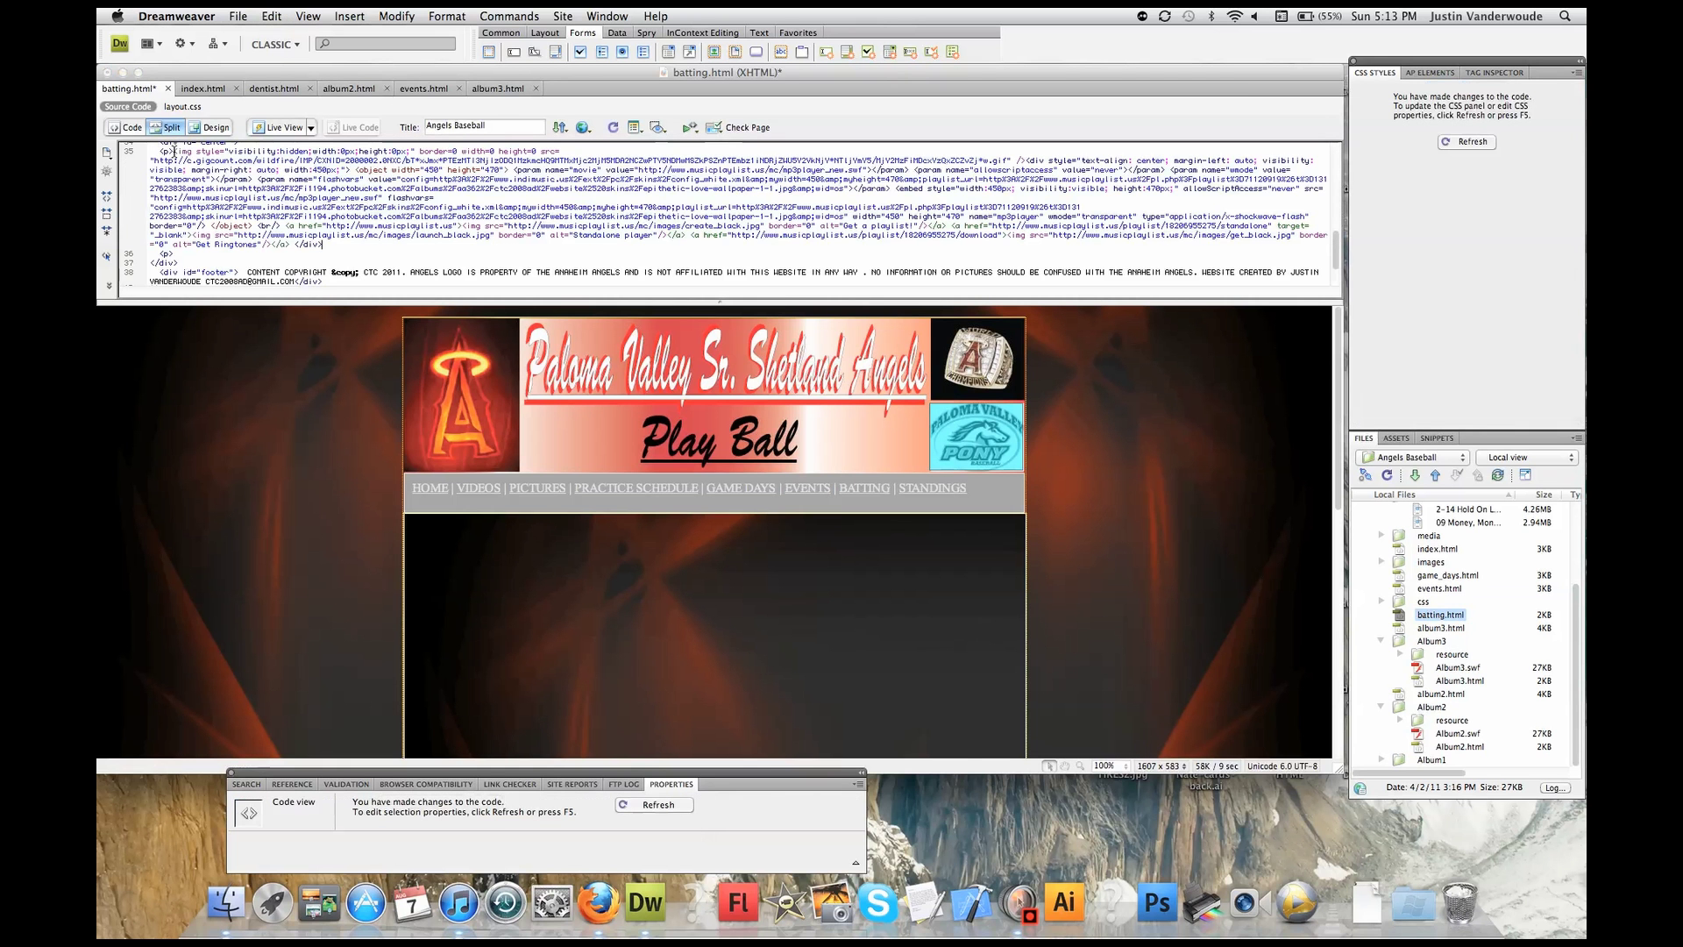
{"action": "left_click", "coordinate": [1475, 142]}
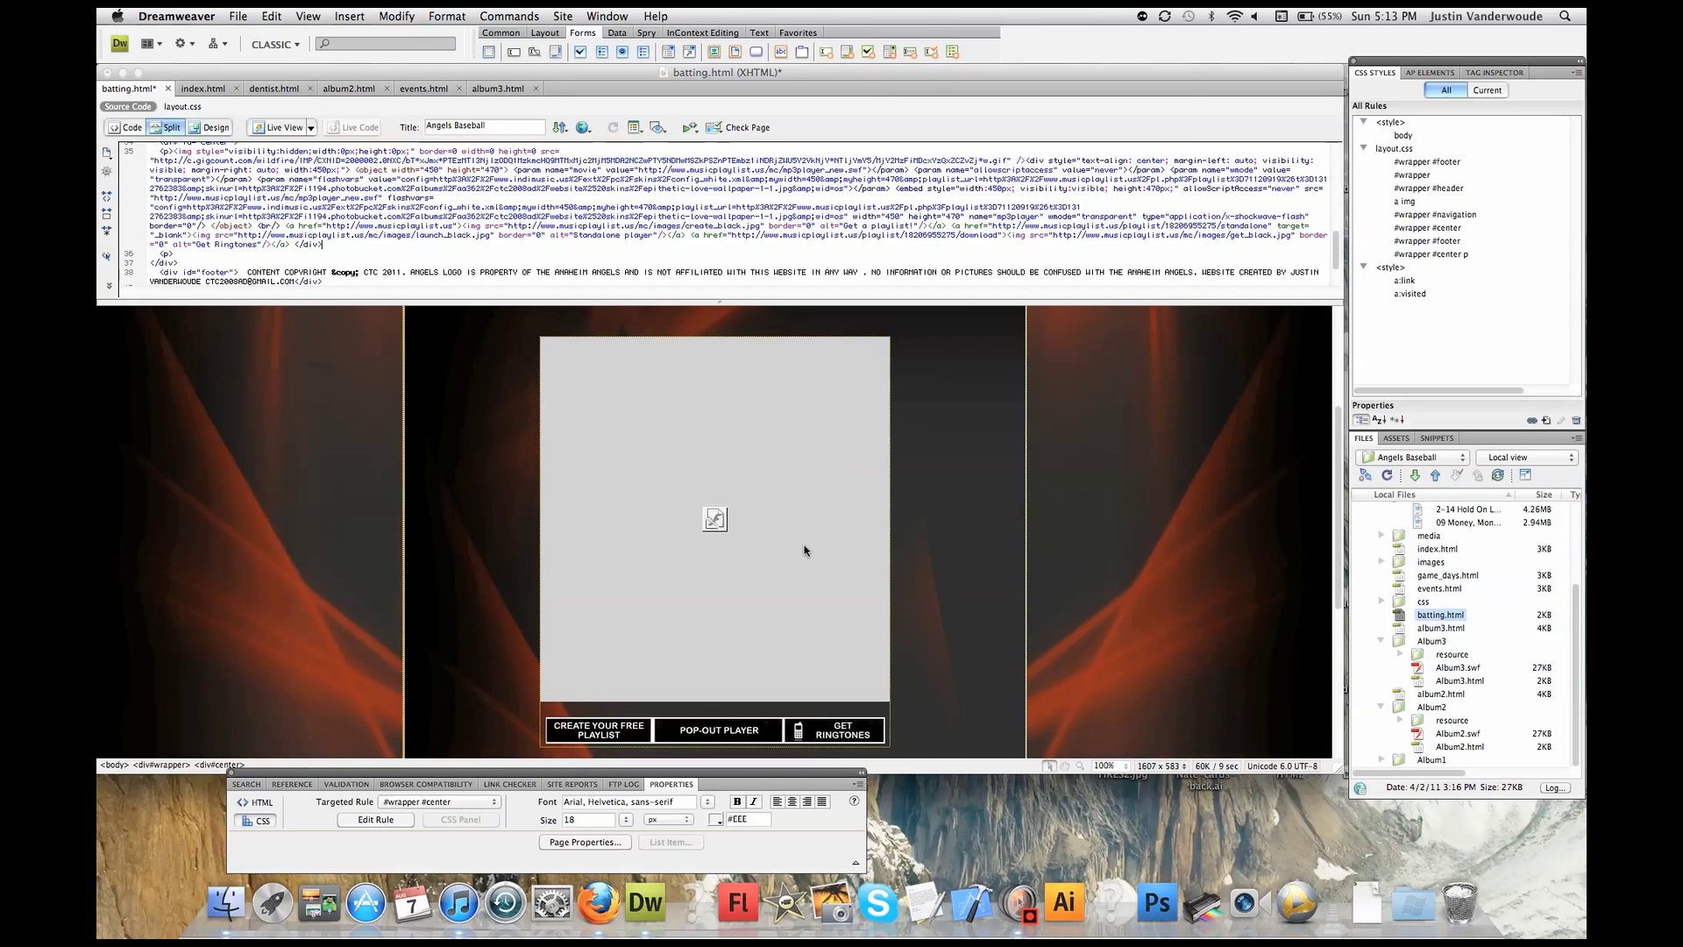
Preview batting.html in Firefox with the night-sky player playing, then show all desktops.
{"action": "left_click", "coordinate": [586, 129]}
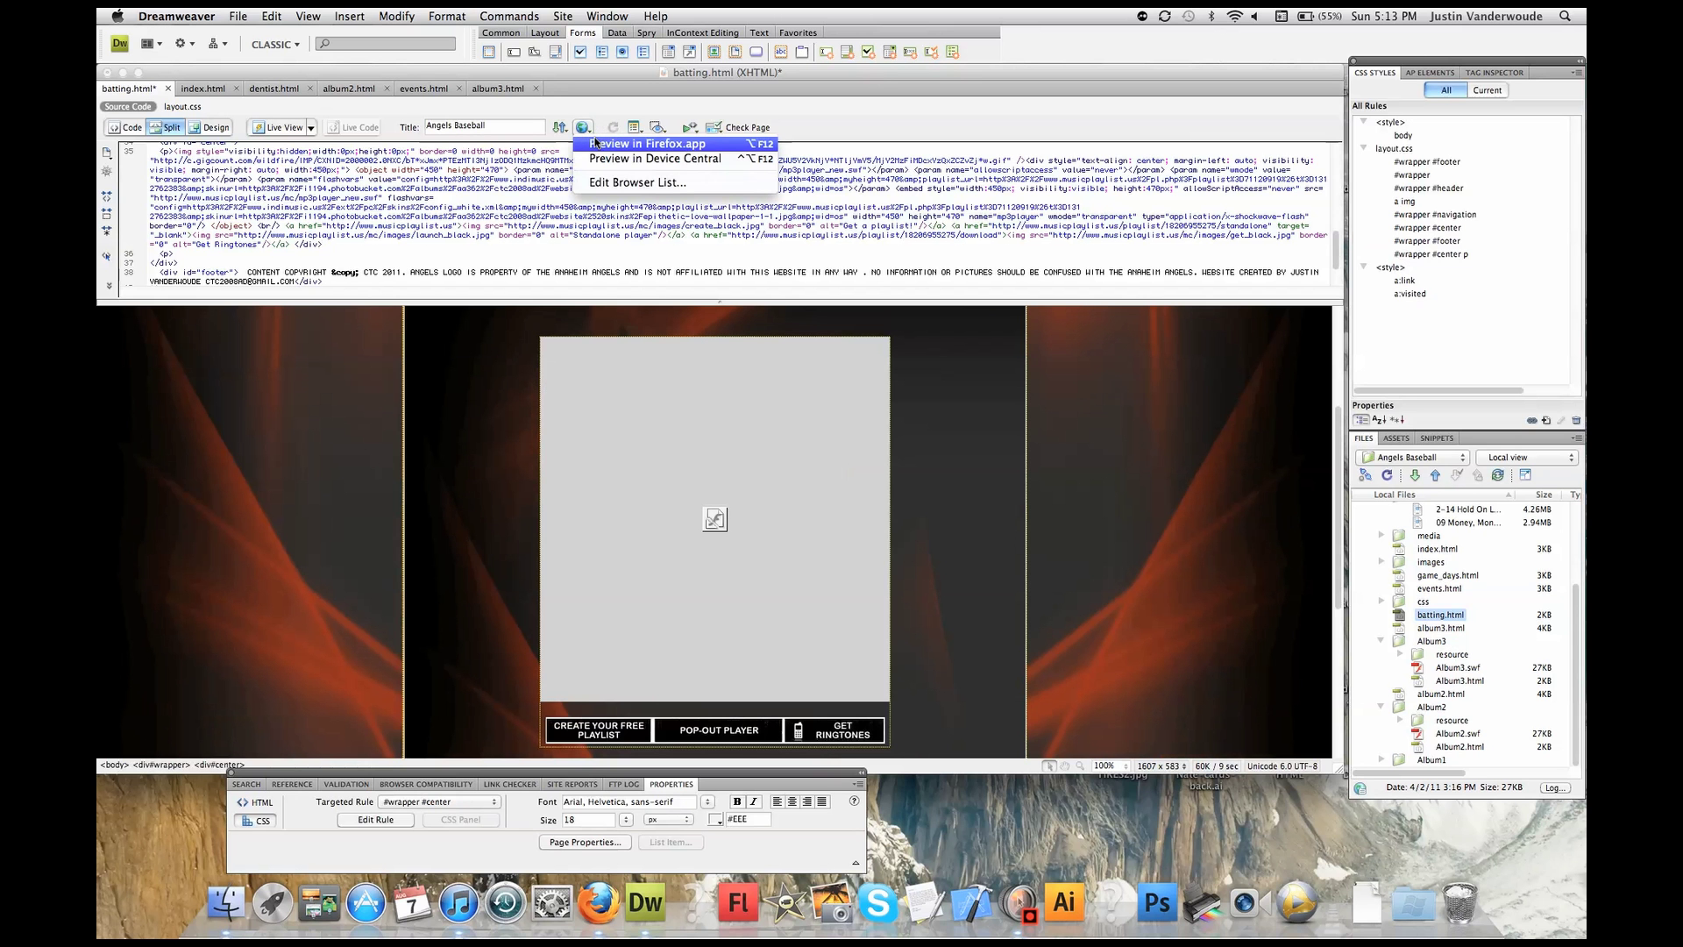
{"action": "left_click", "coordinate": [594, 143]}
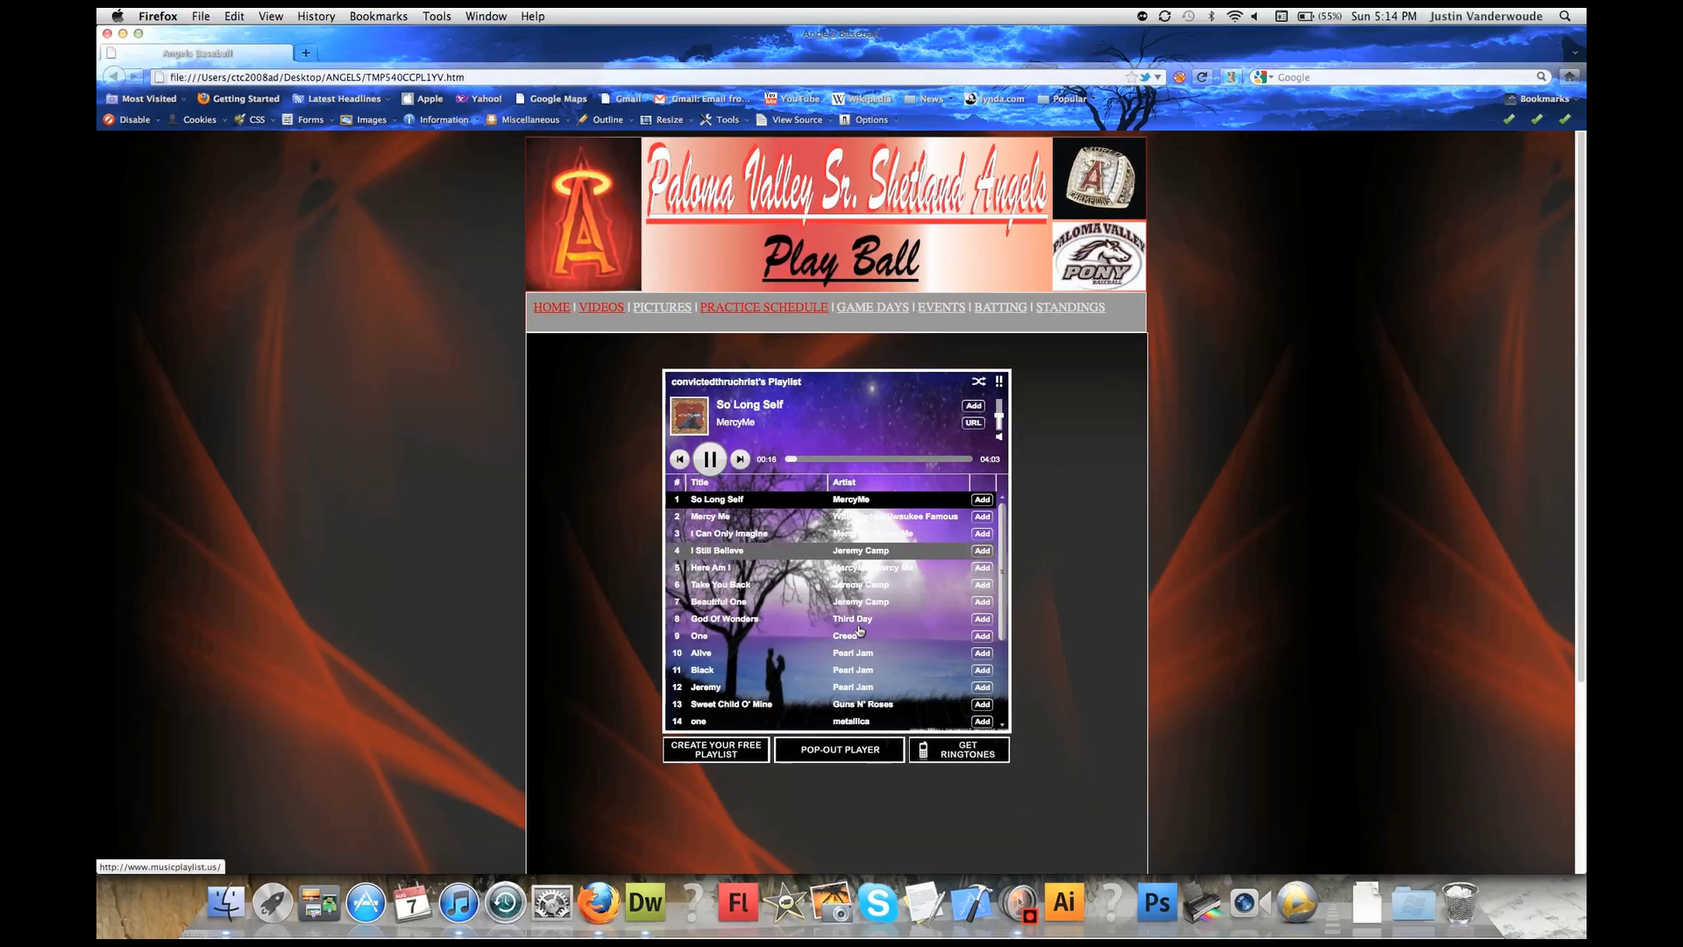
{"action": "key", "text": "ctrl+Up"}
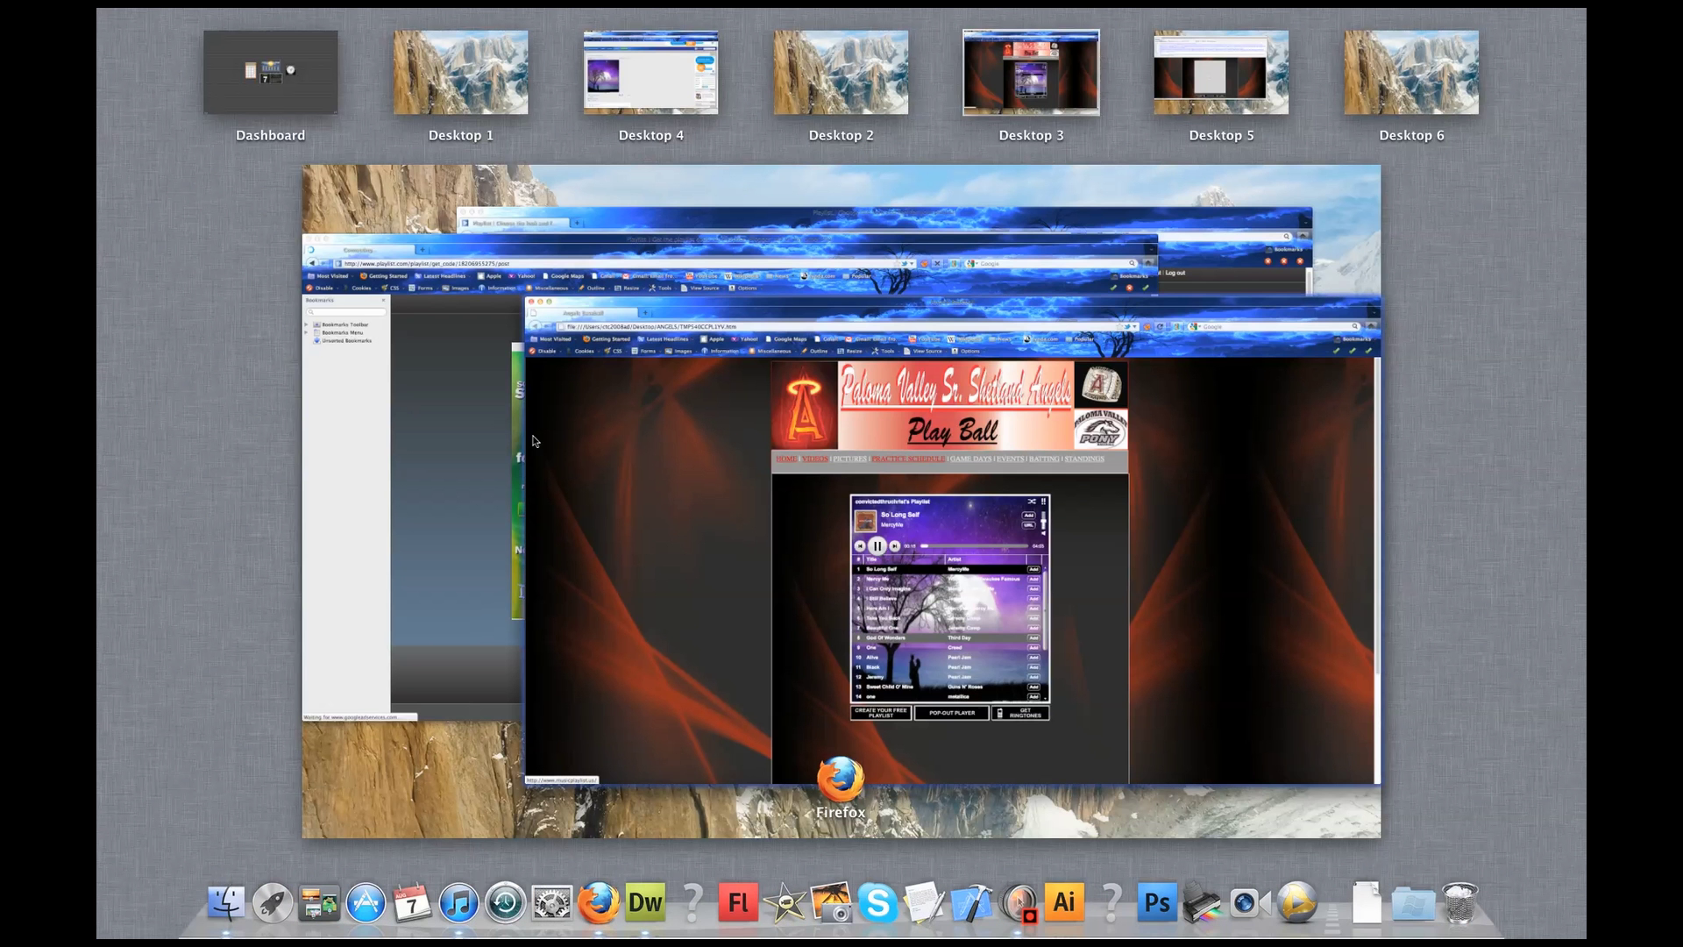
Back in Dreamweaver, resize the embedded player from 450 × 470 to 359 × 284 pixels.
{"action": "left_click", "coordinate": [1230, 76]}
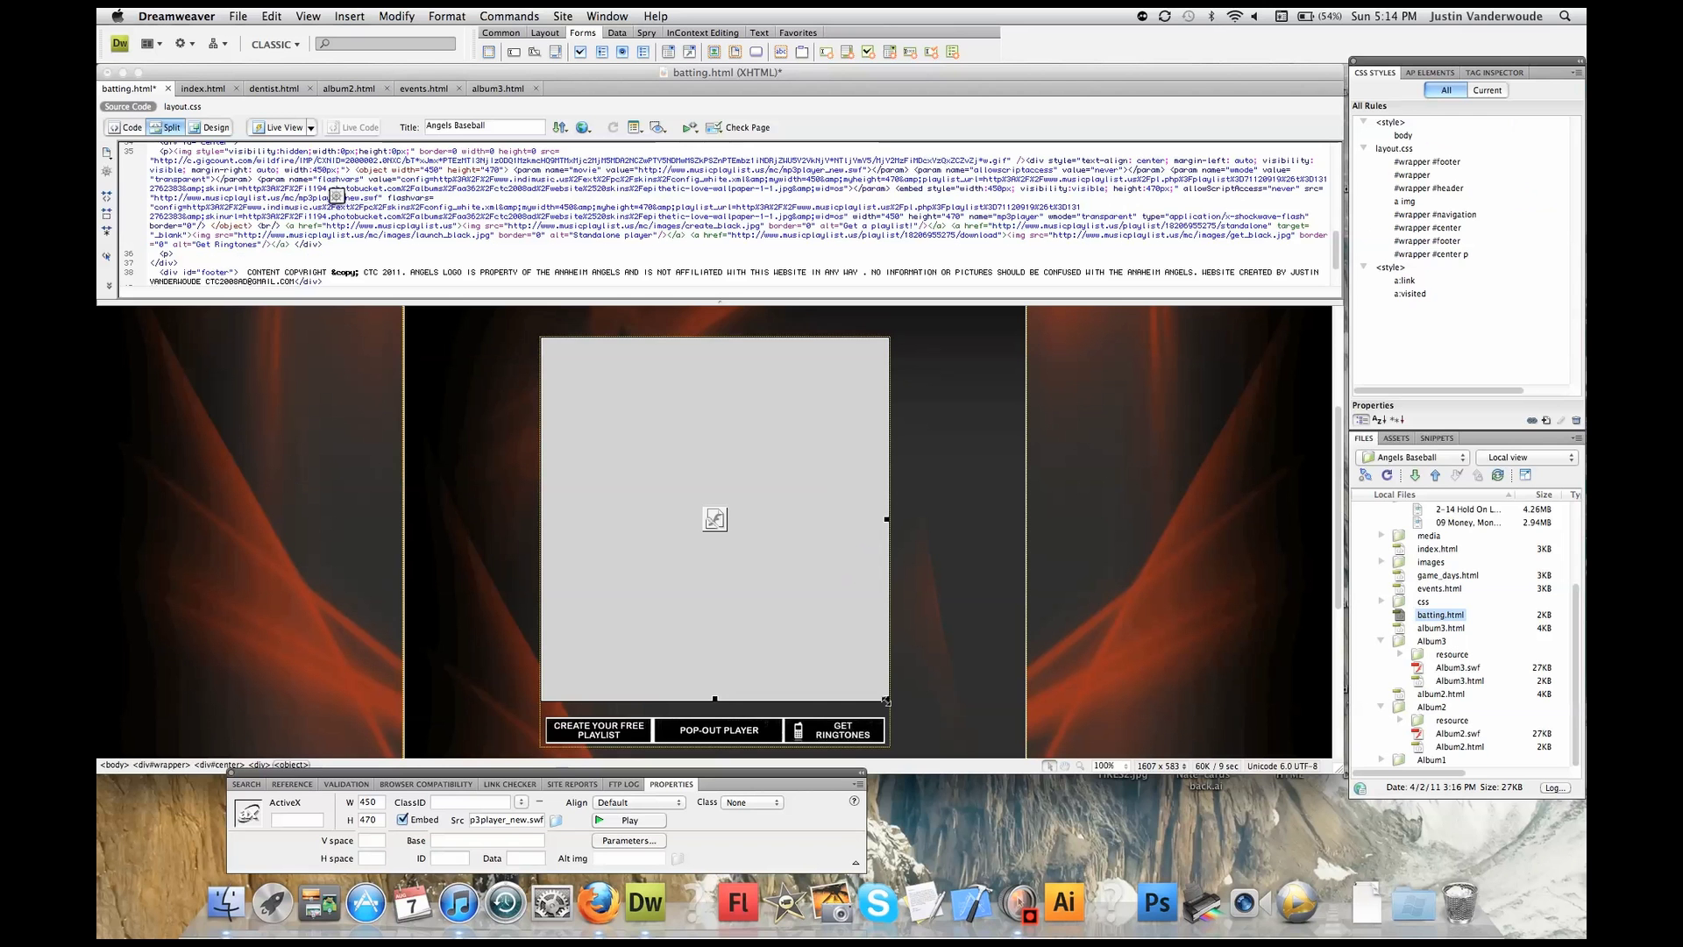
{"action": "left_click_drag", "start_coordinate": [885, 700], "coordinate": [815, 557]}
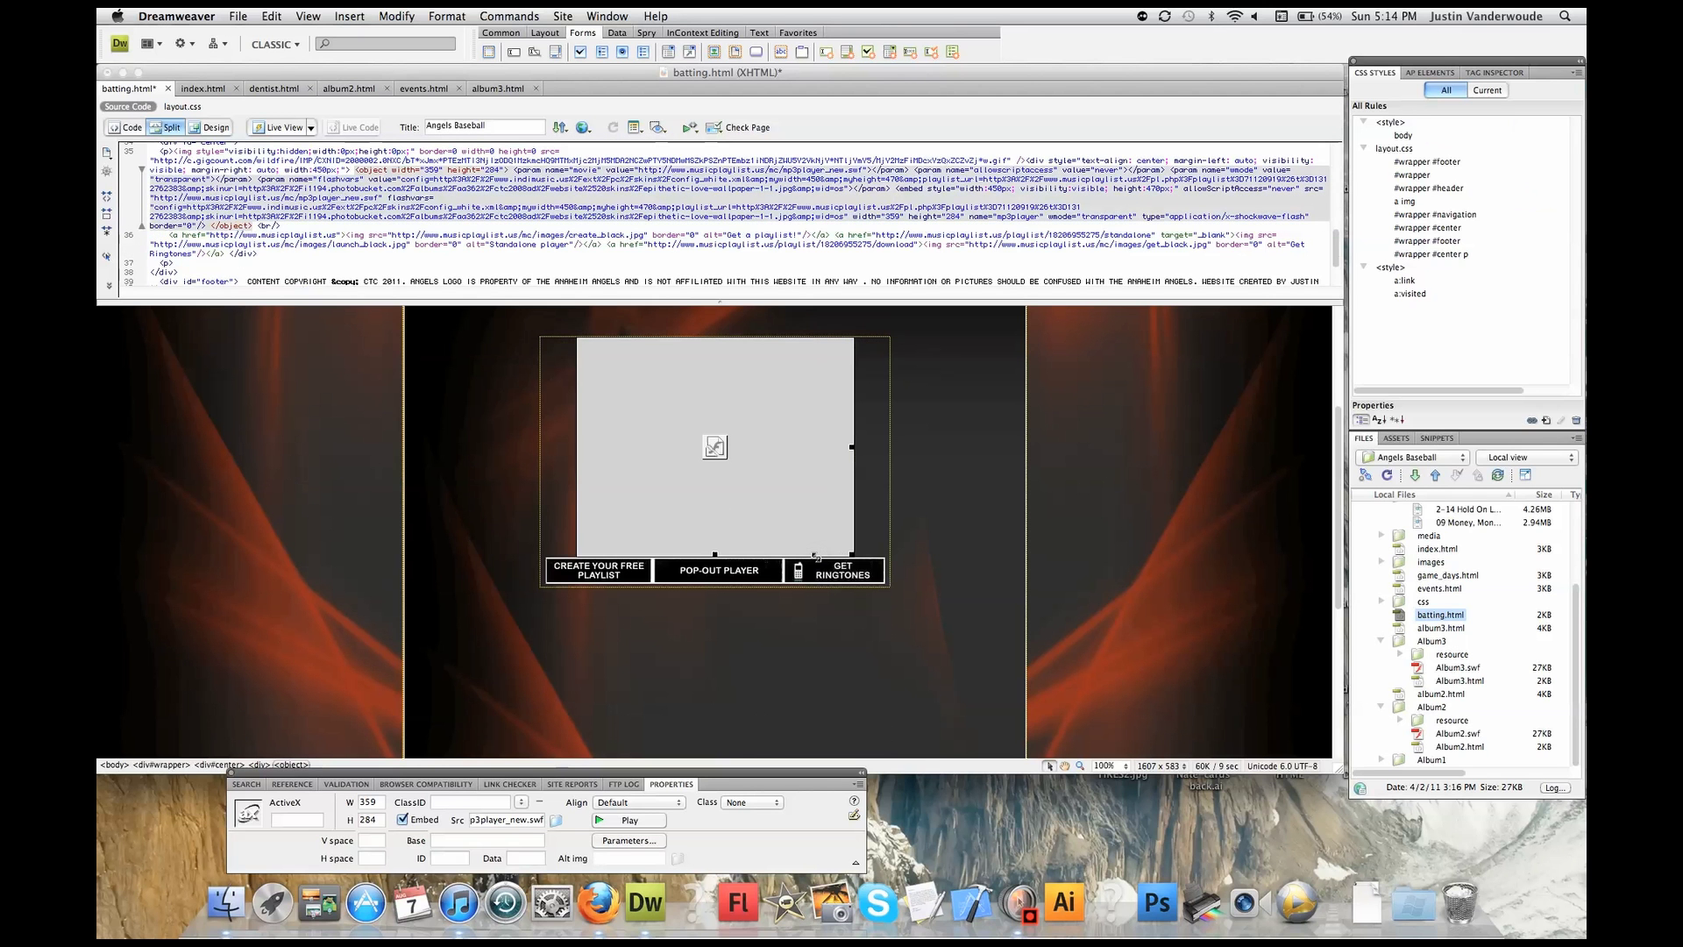